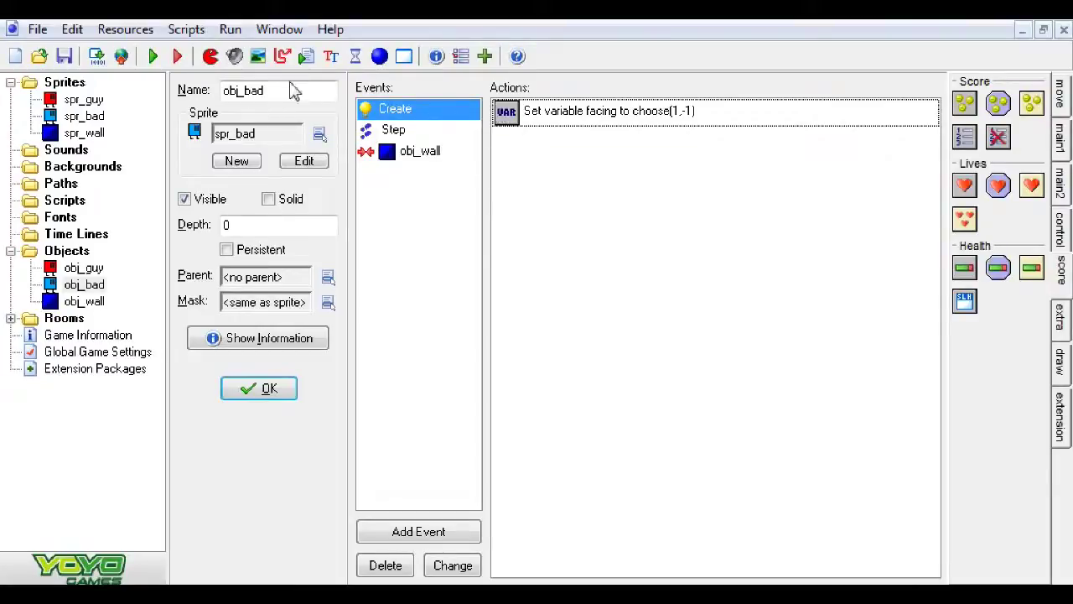
# Create a new object and rename it obj_jump
pyautogui.moveTo(288, 91); pyautogui.dragTo(243, 96)
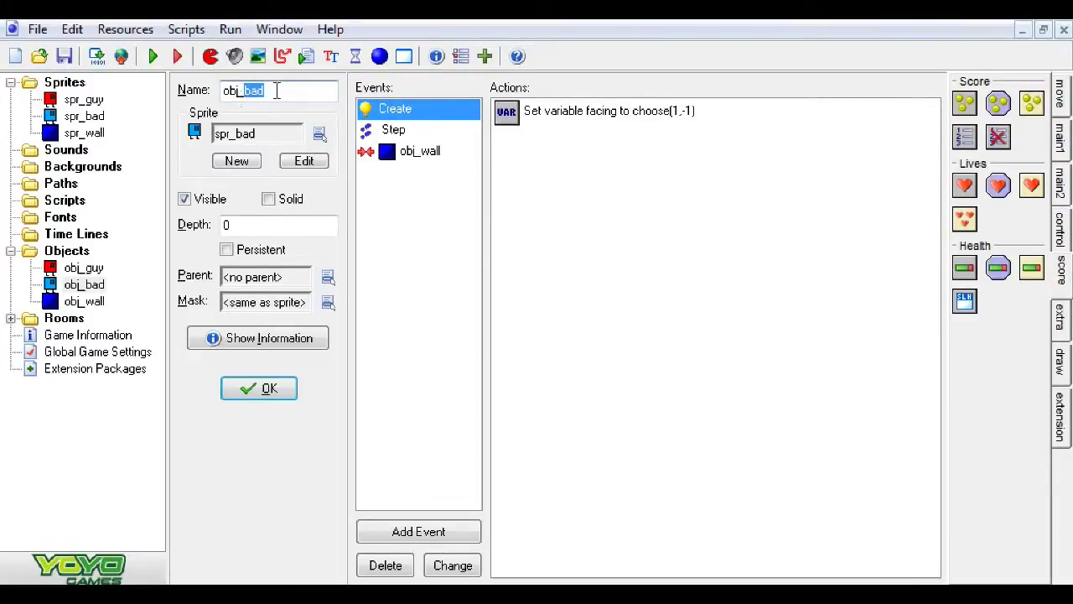
pyautogui.click(280, 90)
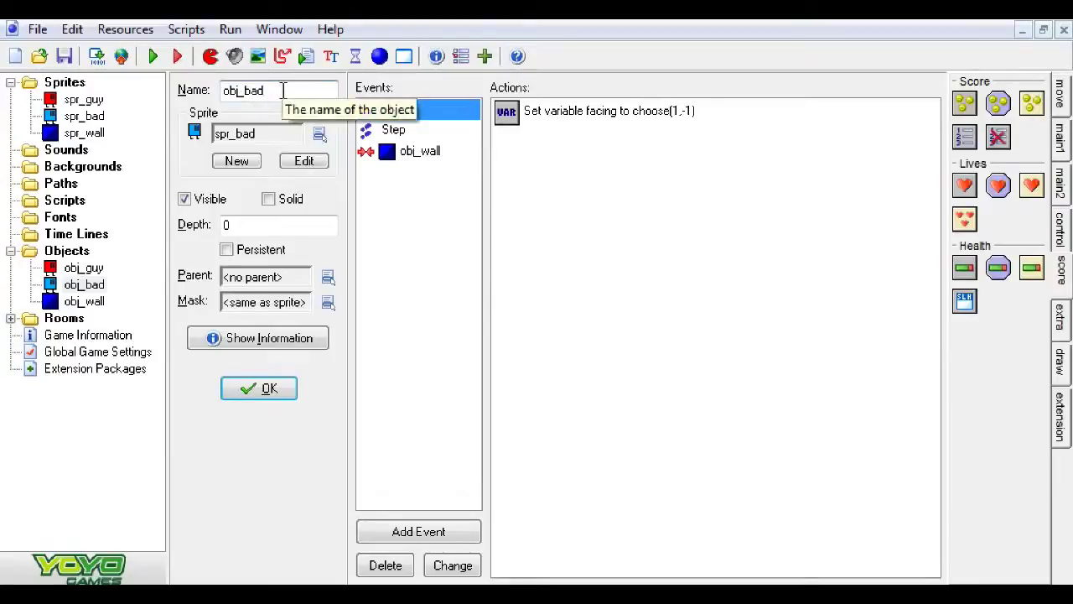
pyautogui.press('Delete')
pyautogui.click(379, 56)
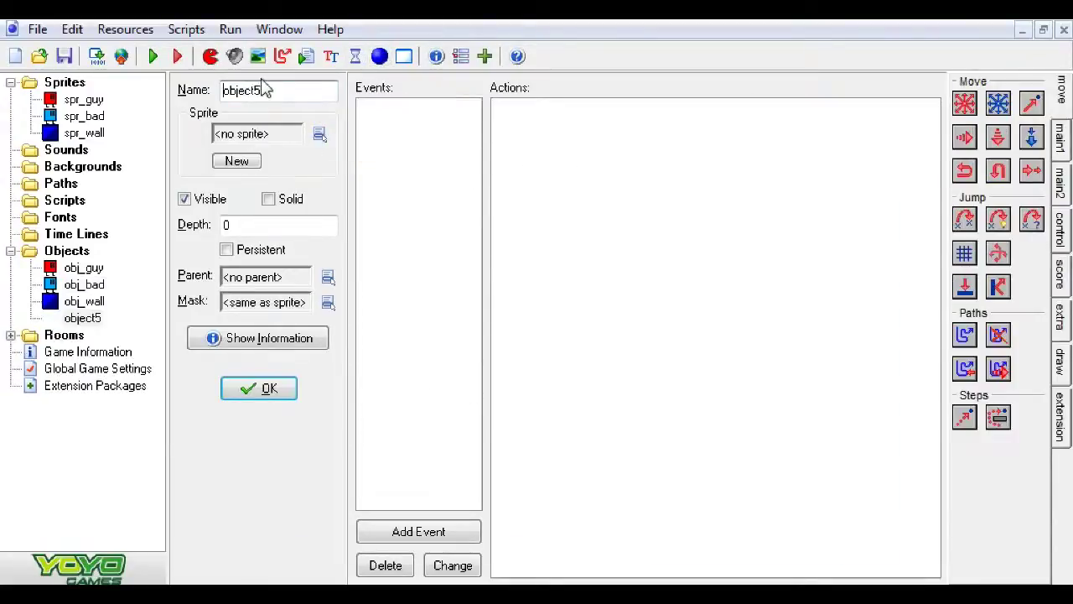
pyautogui.moveTo(266, 93); pyautogui.dragTo(244, 100)
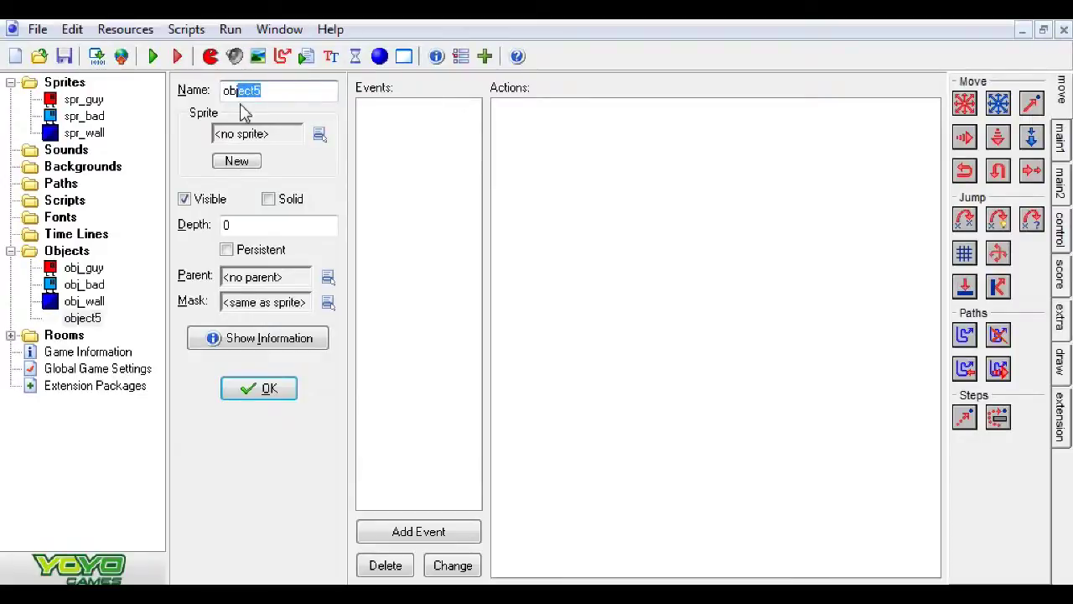
pyautogui.write('_jump')
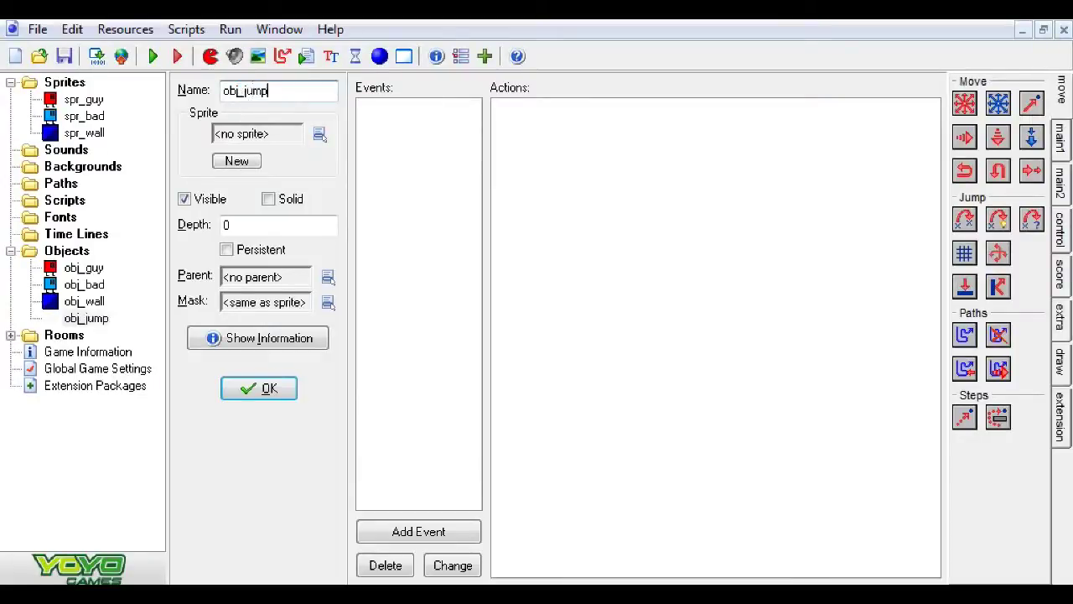
# Give obj_jump a new sprite named spr_jump and open it for editing
pyautogui.click(236, 164)
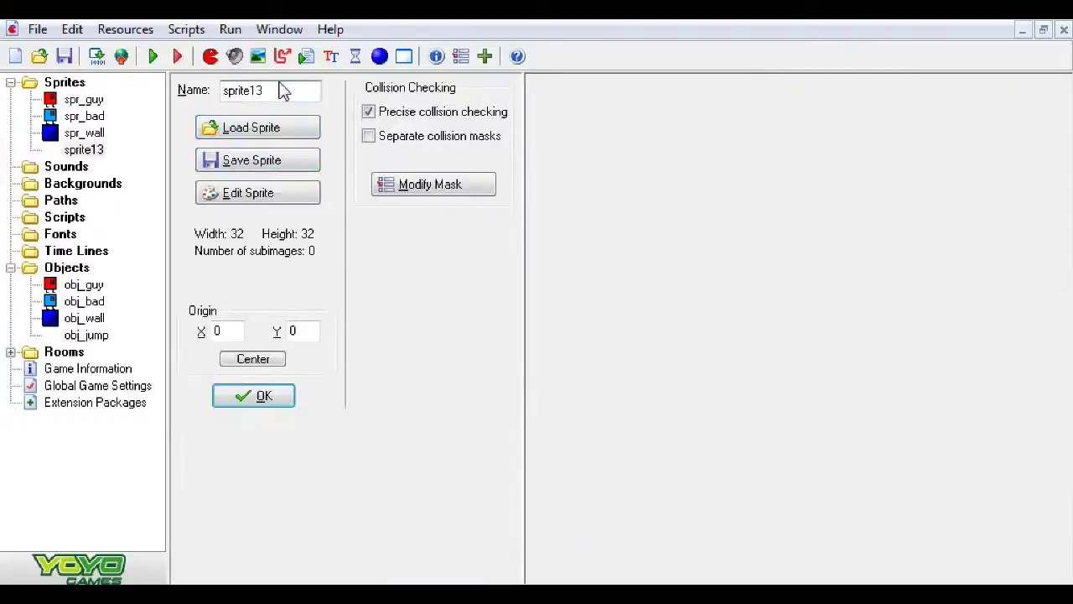
pyautogui.moveTo(277, 92); pyautogui.dragTo(238, 101)
pyautogui.write('_jump')
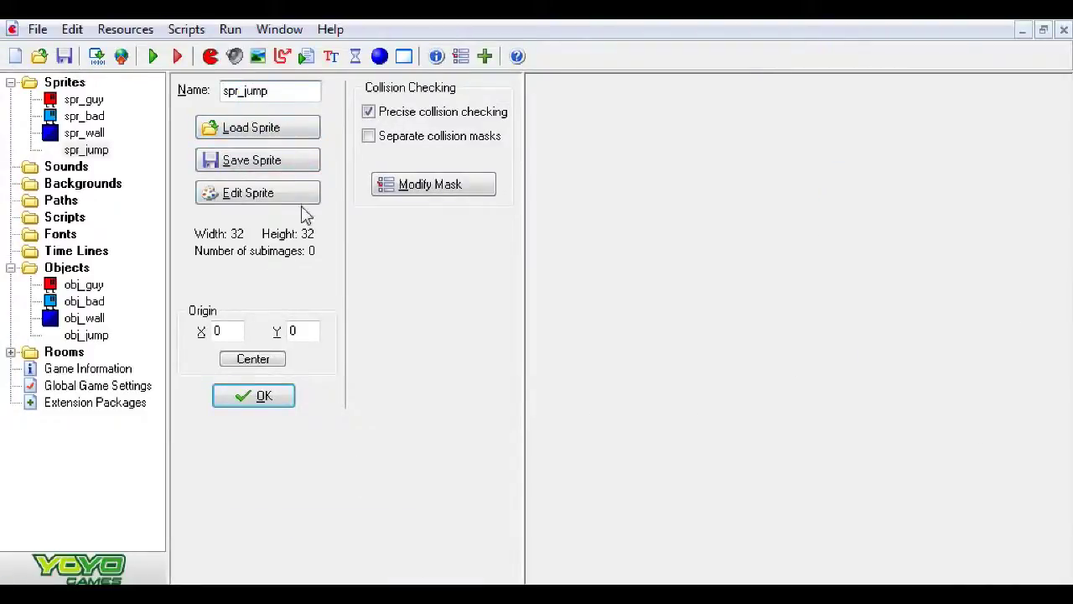
pyautogui.click(288, 194)
# Add a 32x32 image to spr_jump and fill it with black
pyautogui.click(237, 84)
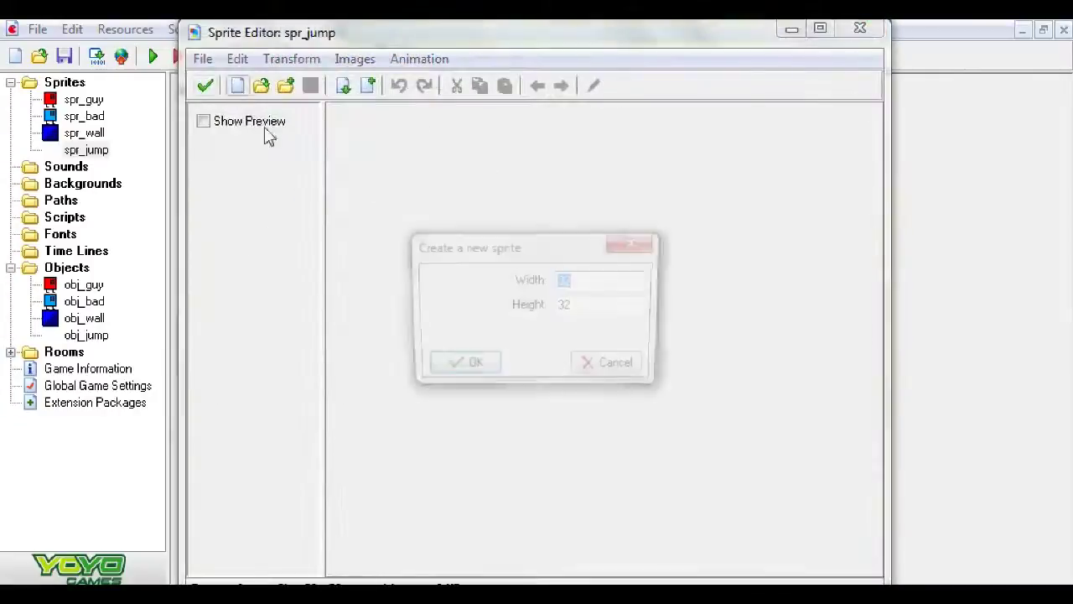
pyautogui.click(457, 363)
pyautogui.doubleClick(364, 132)
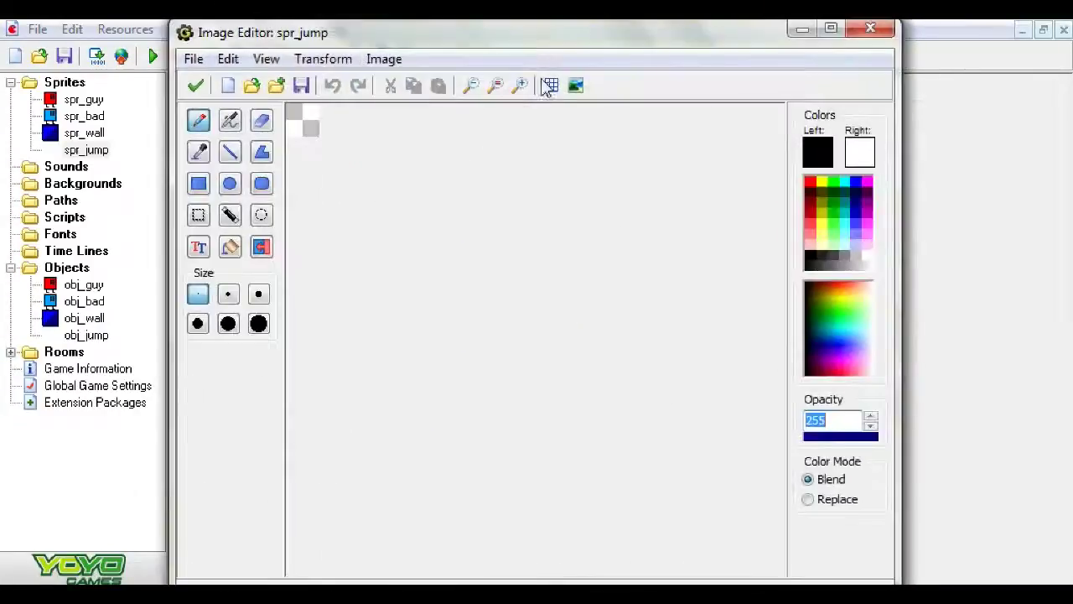
pyautogui.click(520, 85)
pyautogui.click(520, 84)
pyautogui.click(520, 84)
pyautogui.click(230, 247)
pyautogui.click(361, 168)
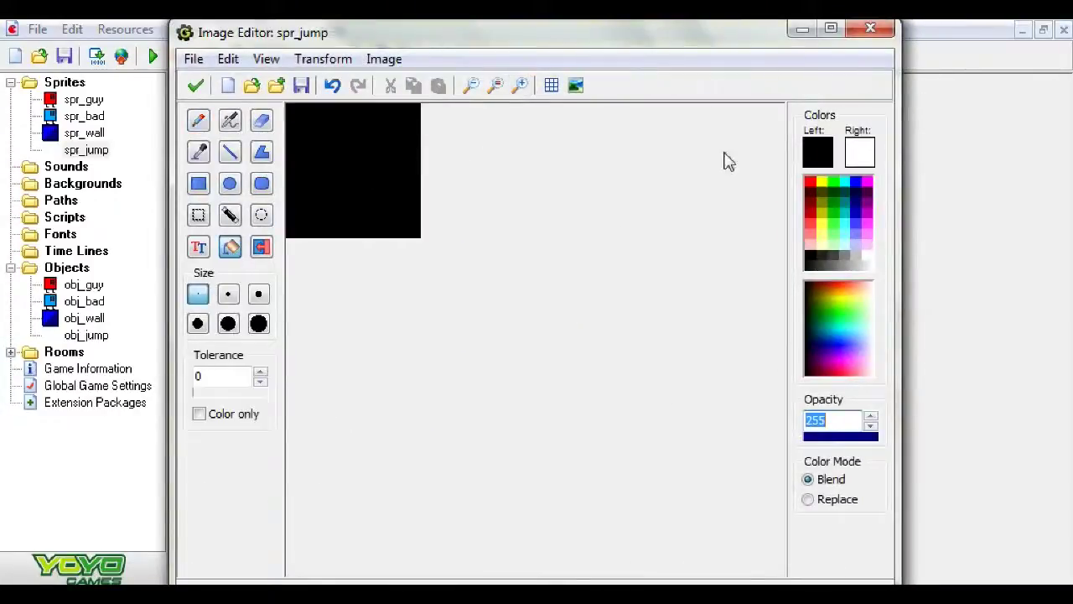
# Draw a red upward arrow with the Line tool and close the sprite editor
pyautogui.click(811, 181)
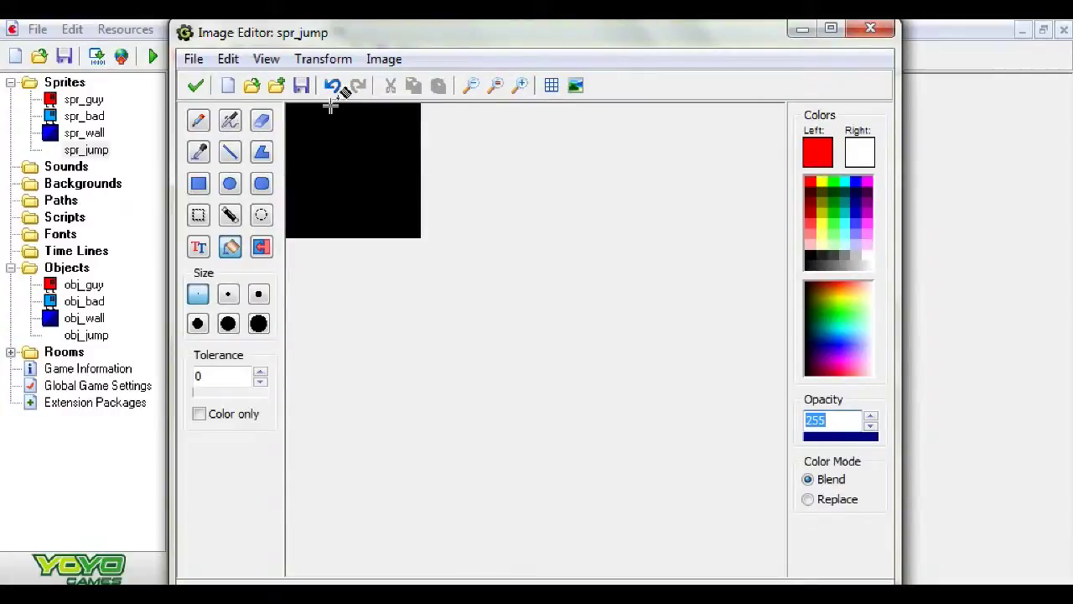
pyautogui.click(230, 151)
pyautogui.moveTo(356, 132); pyautogui.dragTo(355, 214)
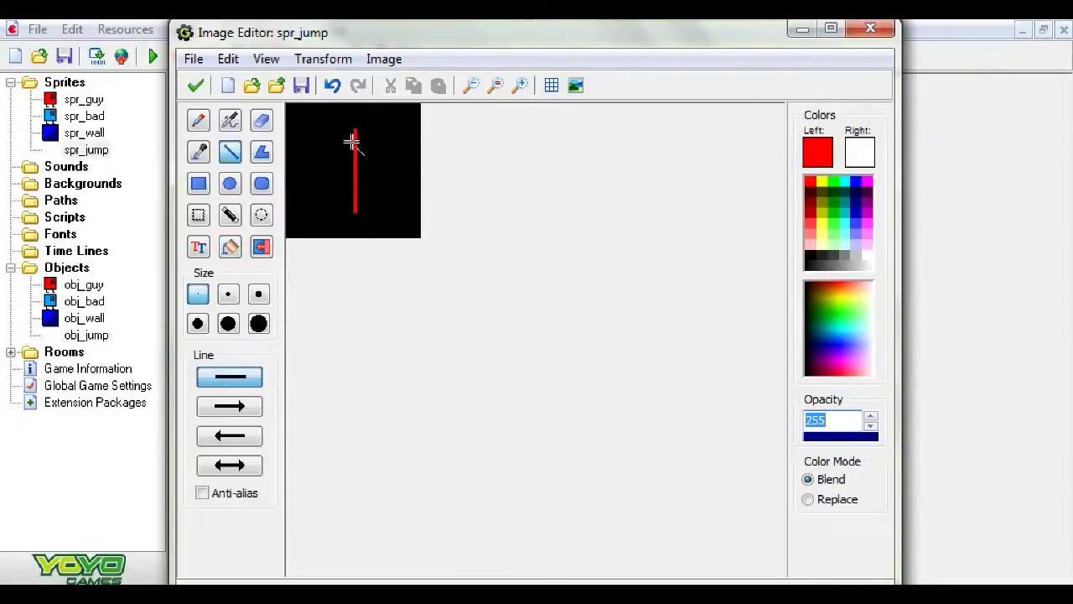
pyautogui.moveTo(353, 131)
pyautogui.mouseDown()
pyautogui.moveTo(316, 165)
pyautogui.moveTo(386, 162)
pyautogui.mouseUp()
pyautogui.click(196, 85)
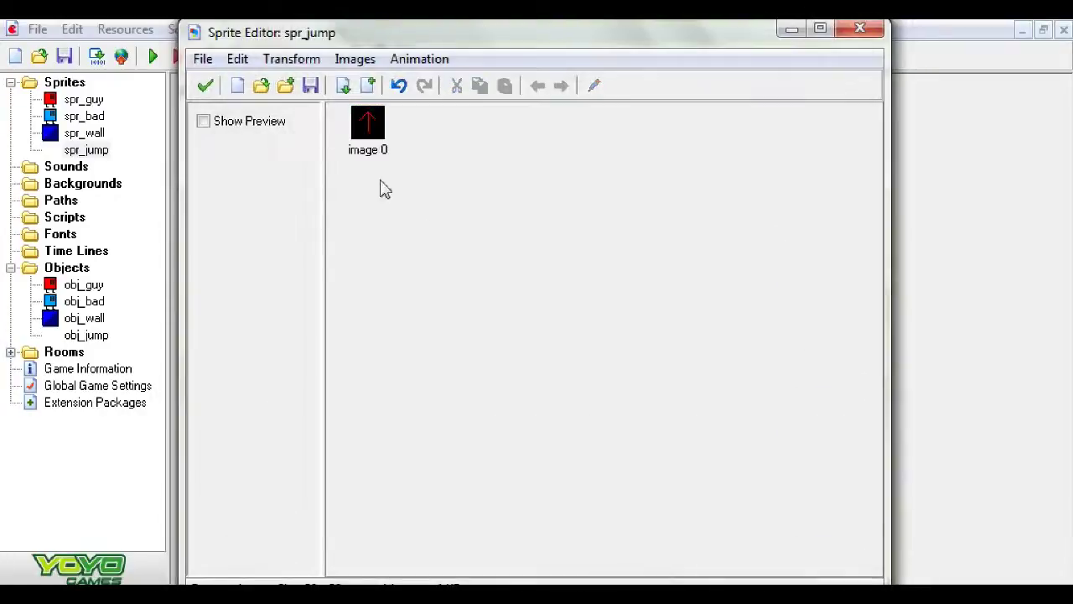
pyautogui.click(206, 88)
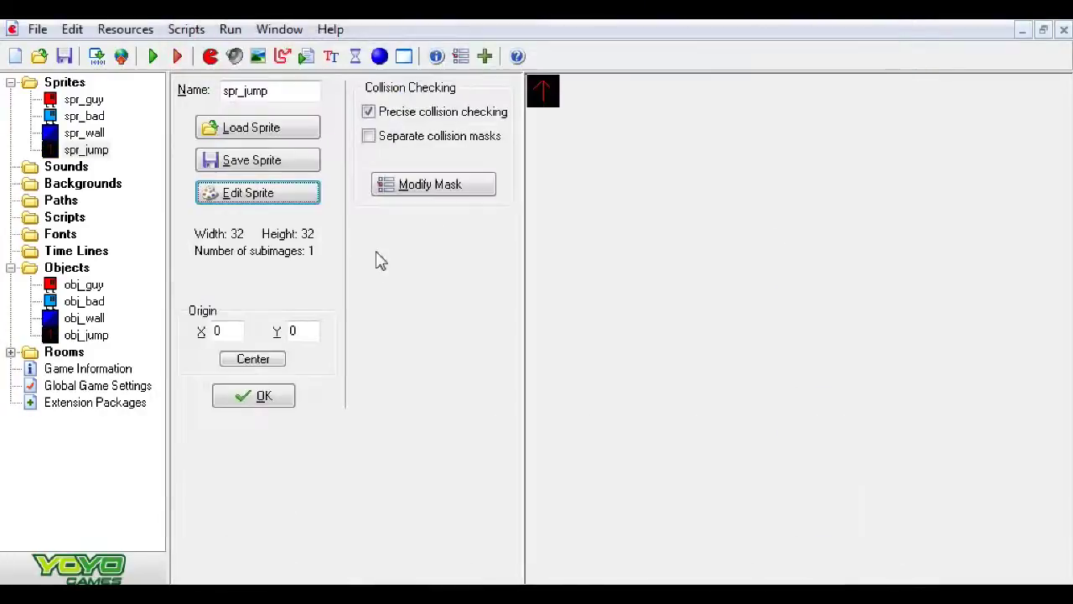
# Confirm spr_jump, untick Visible on obj_jump, save it, and expand the Rooms folder
pyautogui.click(263, 397)
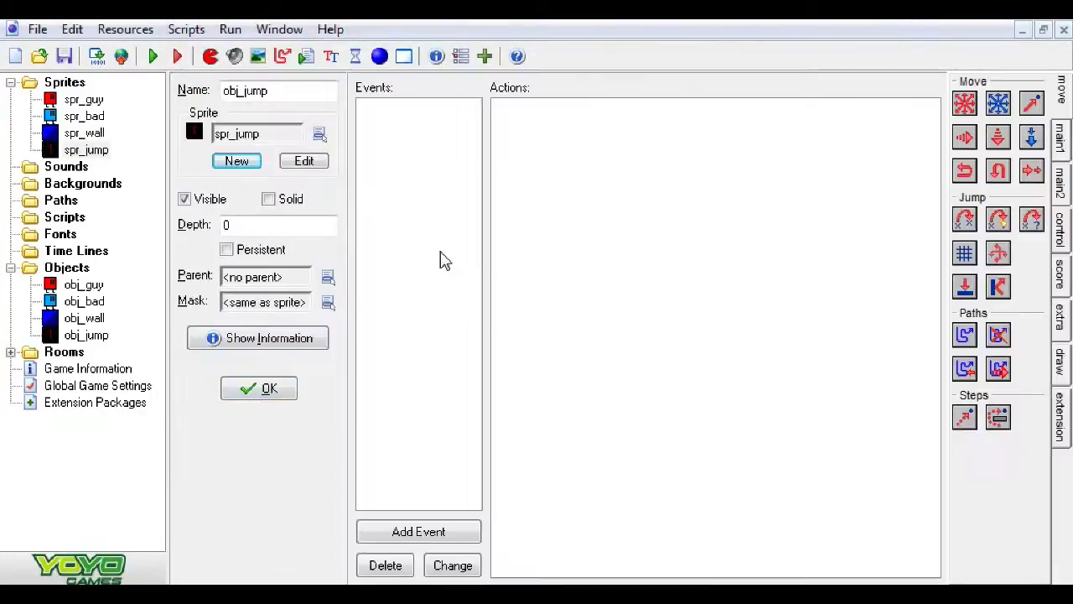
pyautogui.click(396, 134)
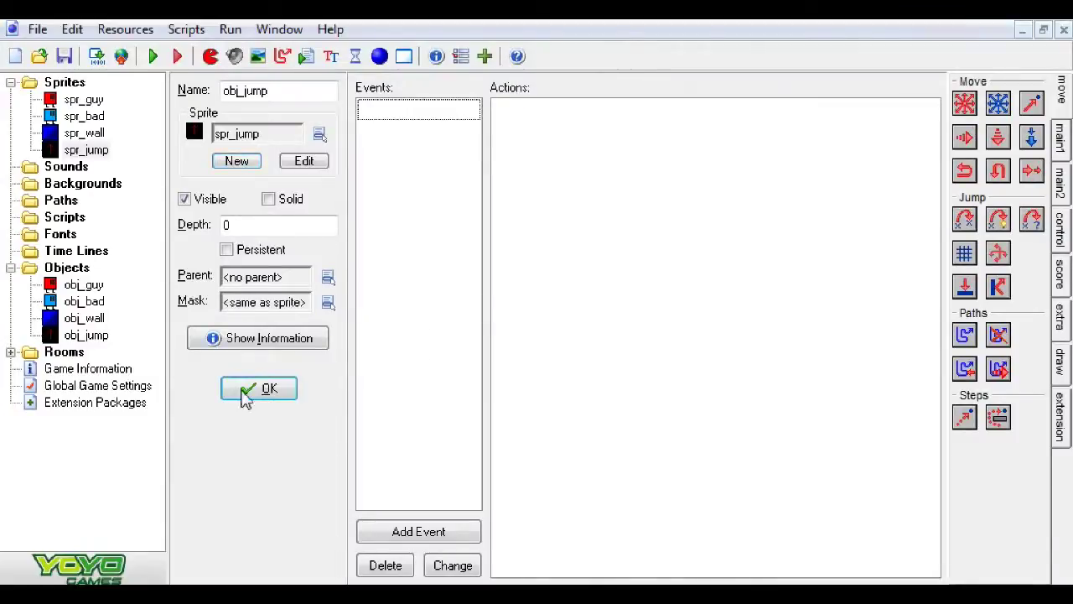
pyautogui.click(185, 201)
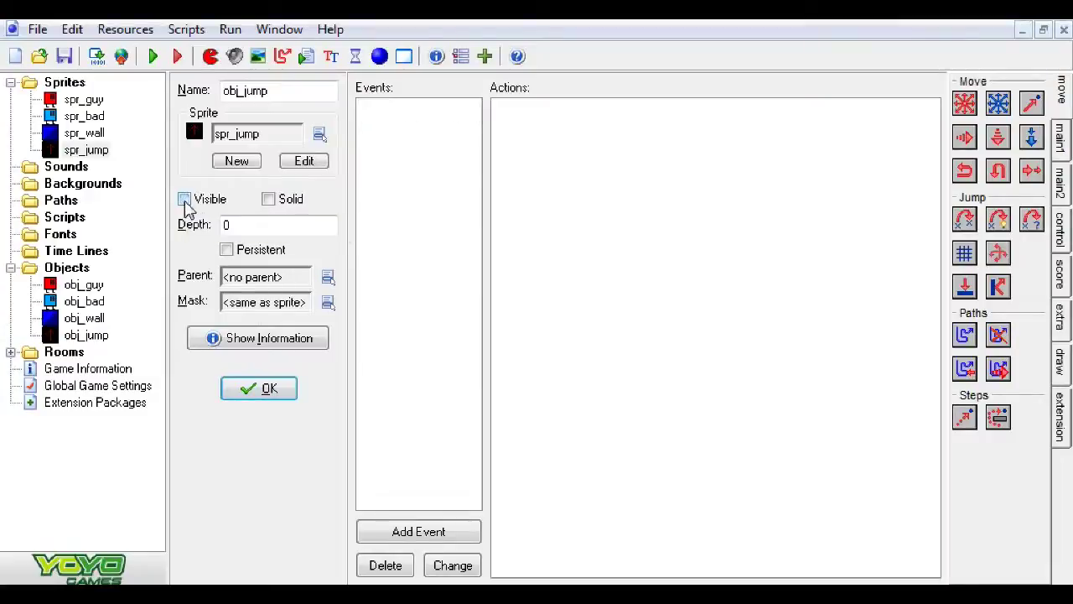
pyautogui.click(268, 390)
pyautogui.click(11, 352)
pyautogui.click(10, 352)
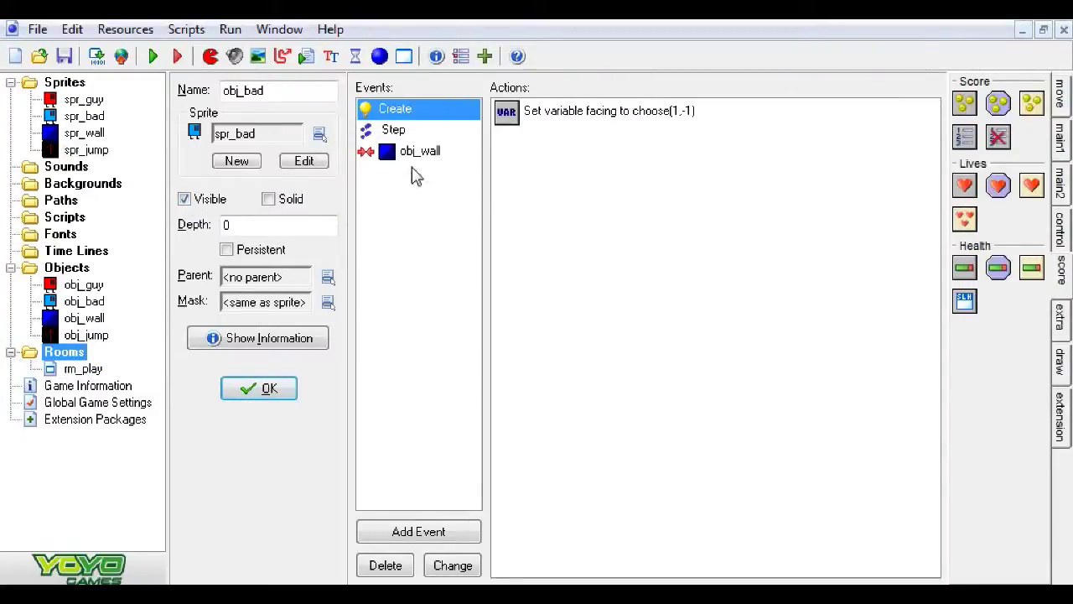
# Review obj_bad's Step, obj_wall collision and Create actions, finishing back on Step
pyautogui.click(403, 132)
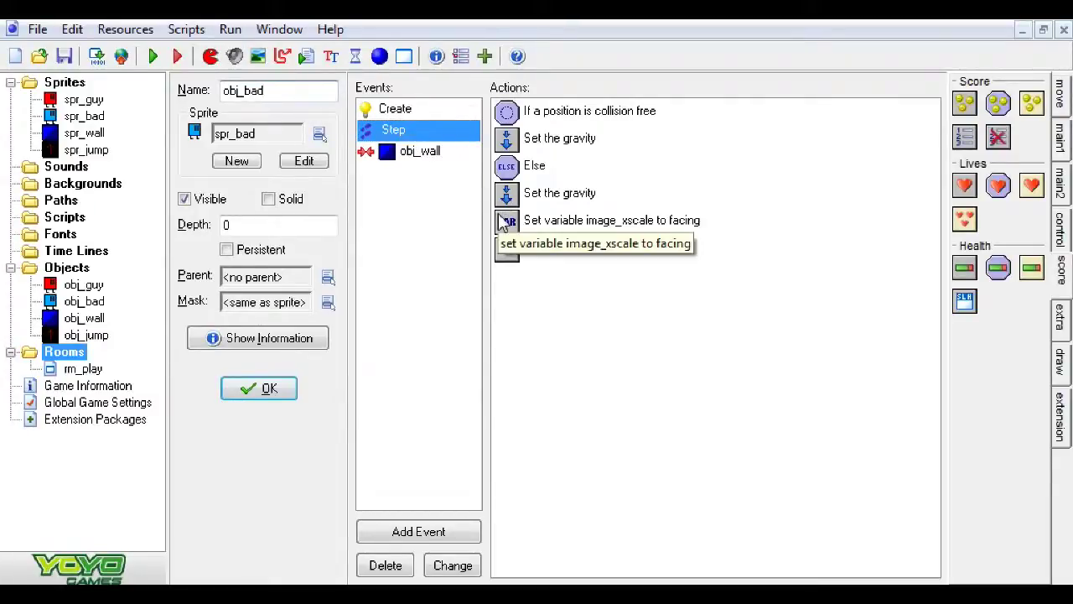
pyautogui.click(559, 247)
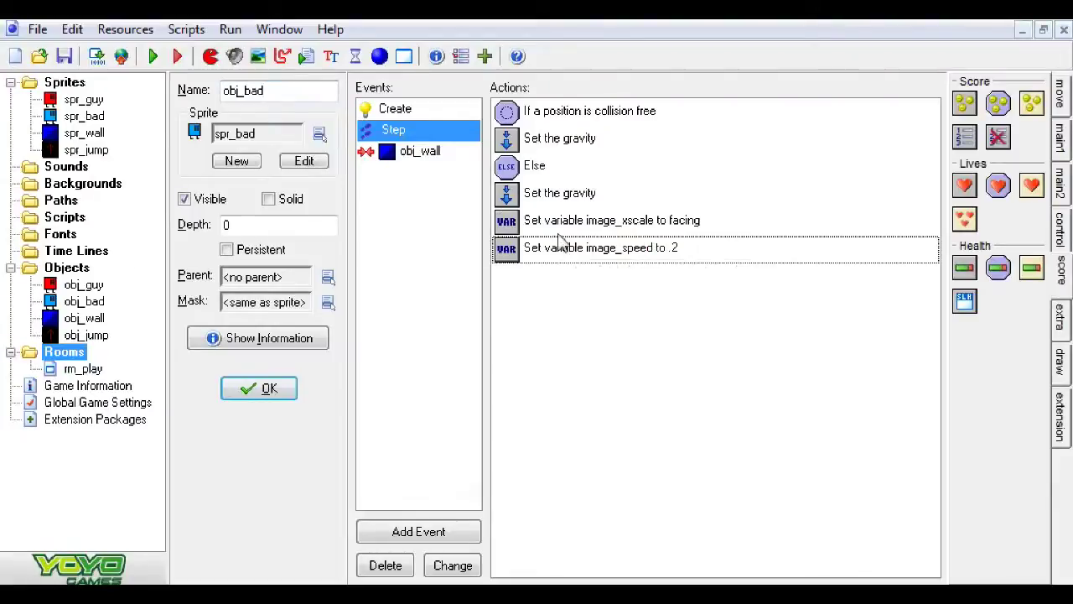
pyautogui.click(419, 162)
pyautogui.click(553, 111)
pyautogui.click(579, 138)
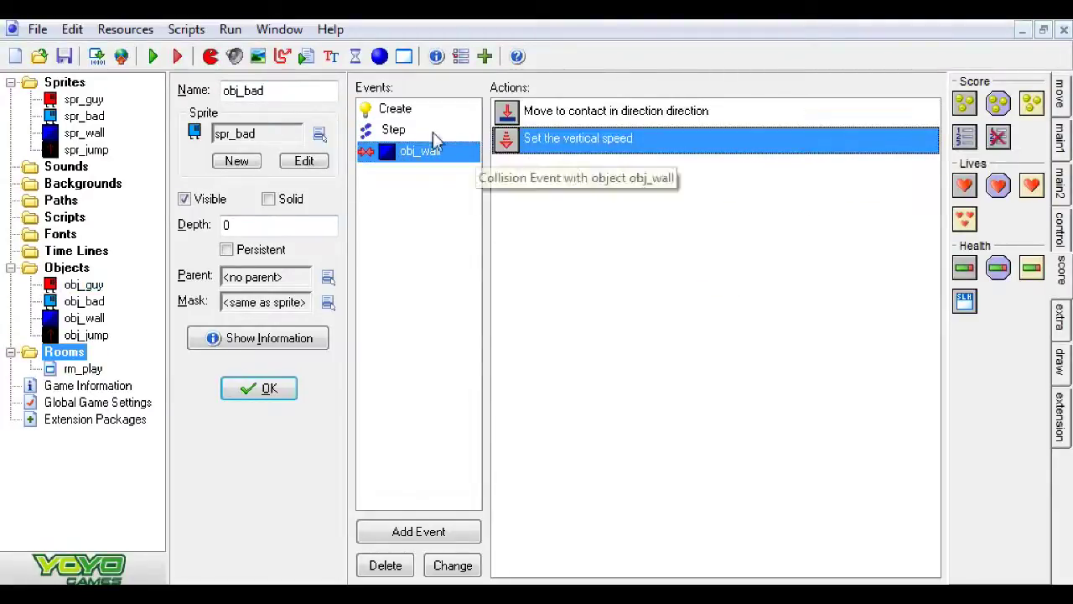
pyautogui.click(402, 111)
pyautogui.click(553, 113)
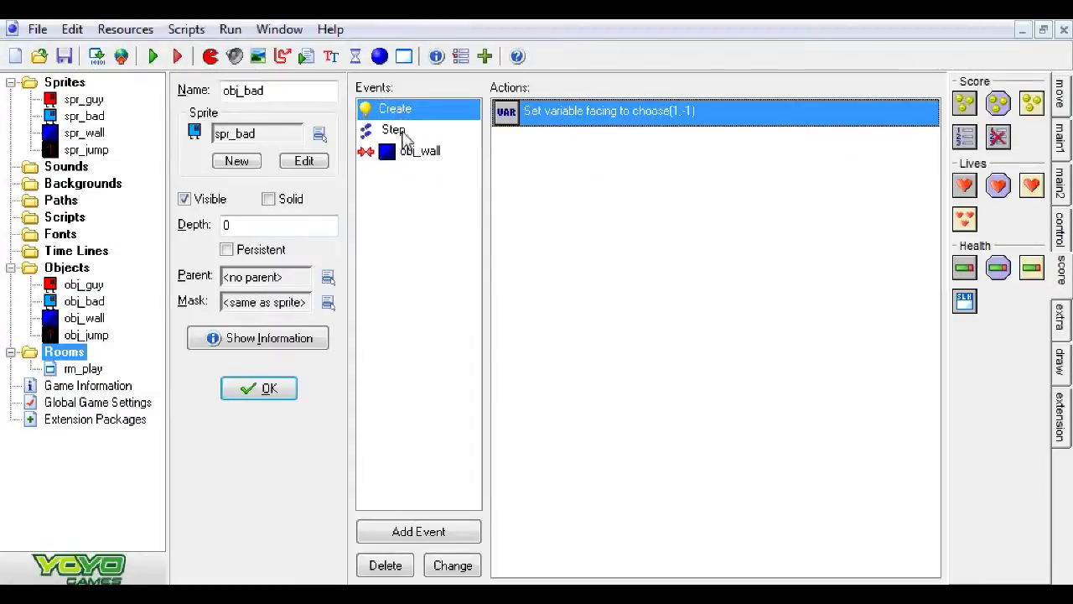
pyautogui.click(403, 134)
# Add a relative collision-free check at (4*facing, 0) to obj_bad's Step event
pyautogui.click(1062, 224)
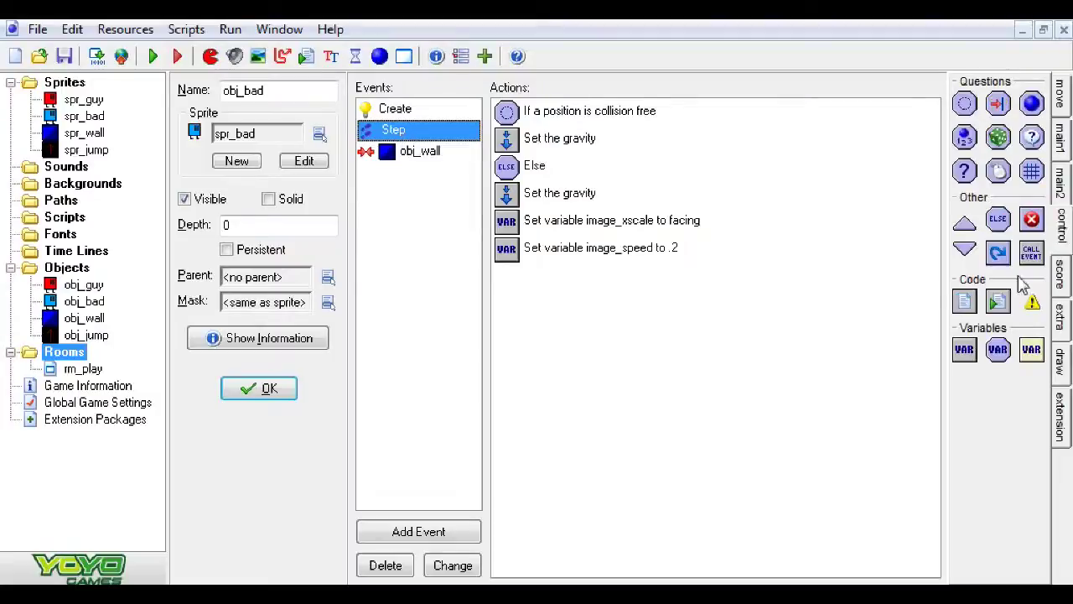
pyautogui.moveTo(965, 104); pyautogui.dragTo(507, 222)
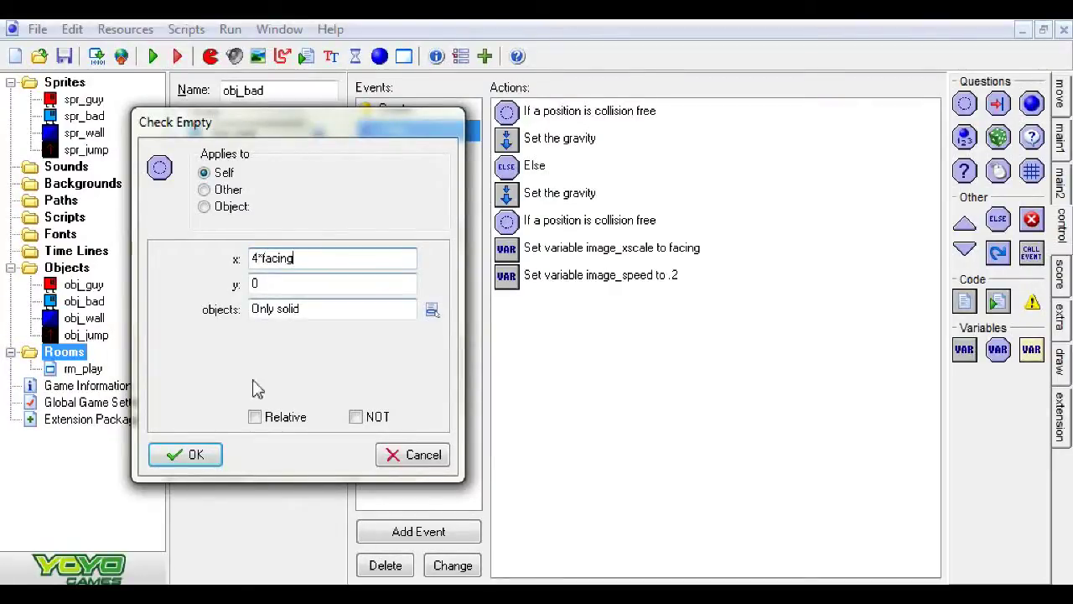
pyautogui.click(255, 417)
pyautogui.click(305, 258)
pyautogui.click(195, 456)
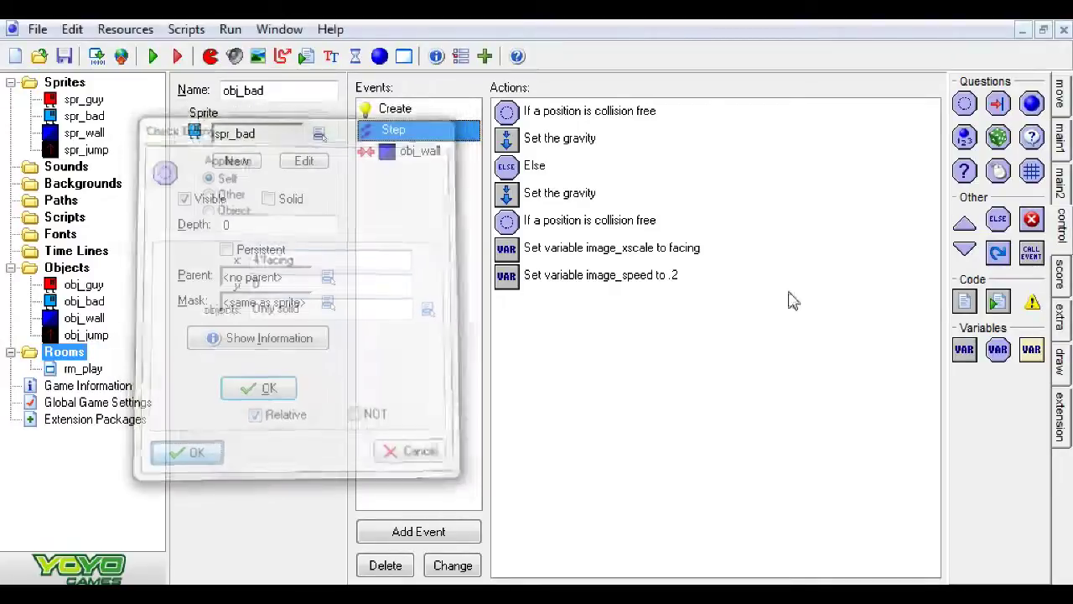
# Follow the check with a relative Jump to Position at (facing*4, 0)
pyautogui.click(1062, 140)
pyautogui.click(1061, 92)
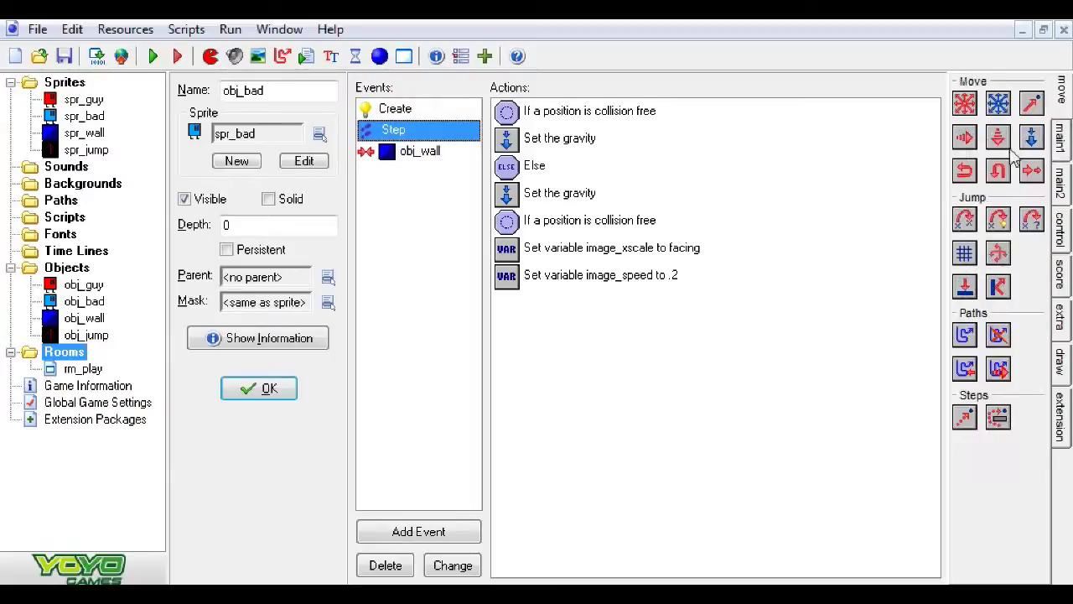
pyautogui.moveTo(495, 244); pyautogui.dragTo(512, 253)
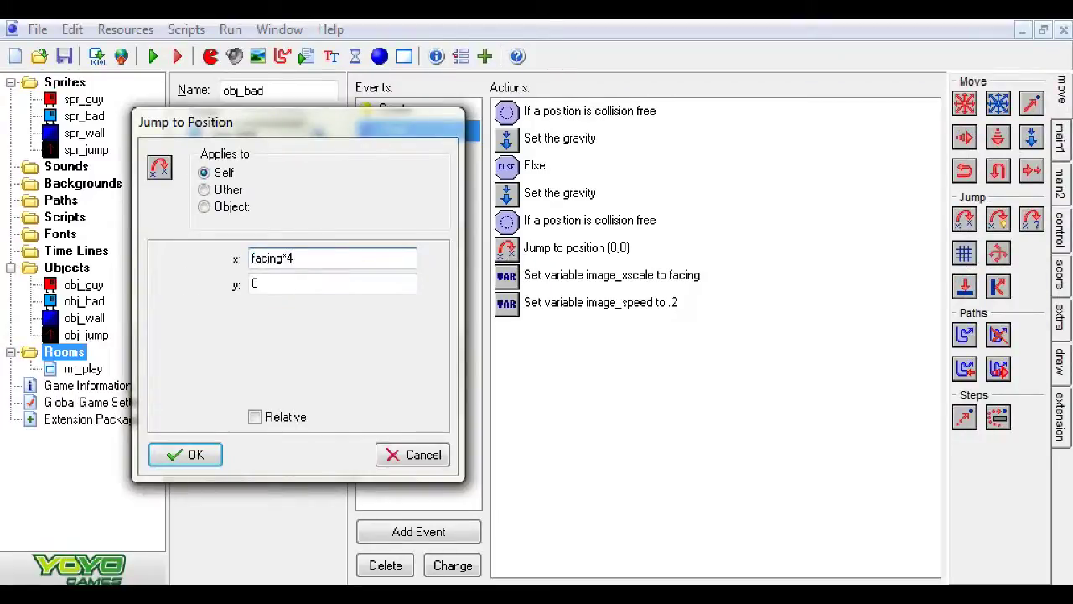
pyautogui.click(181, 454)
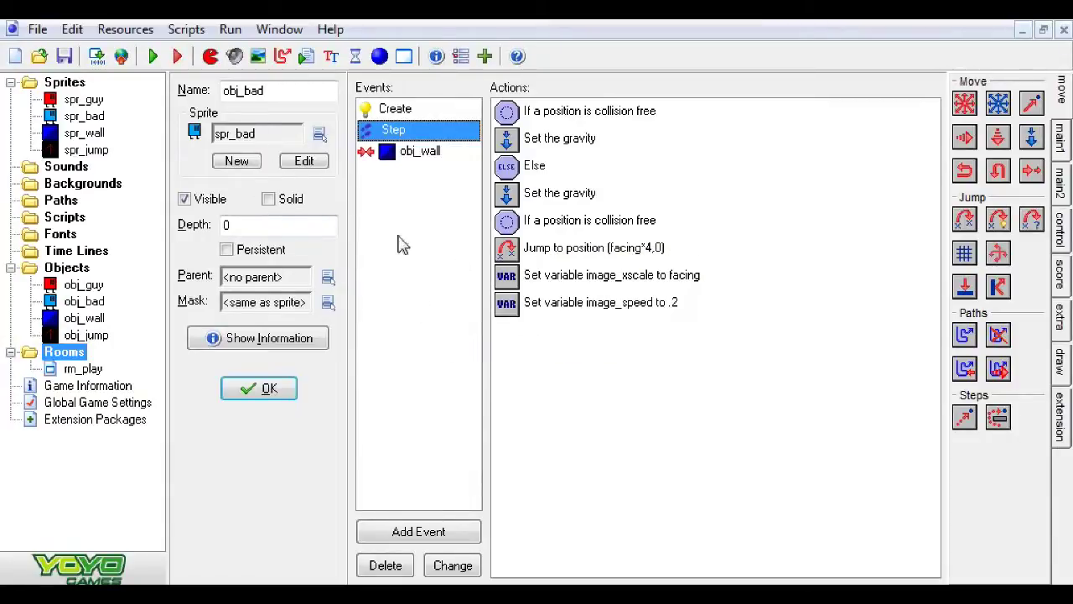
pyautogui.click(427, 533)
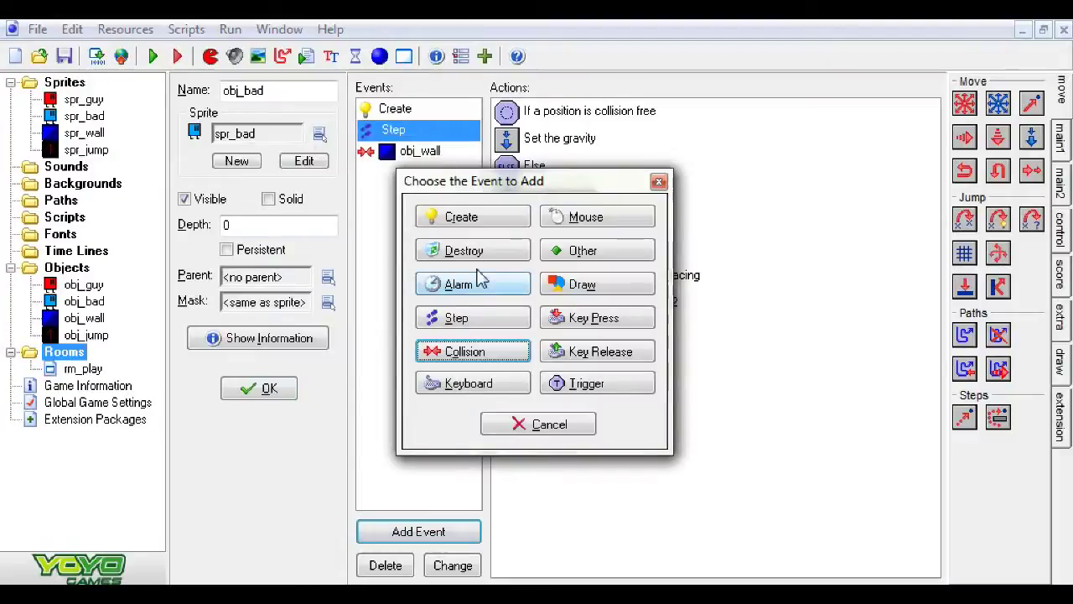
# Add an obj_jump collision event that checks for solid ground at relative (0, 1)
pyautogui.click(470, 357)
pyautogui.click(526, 422)
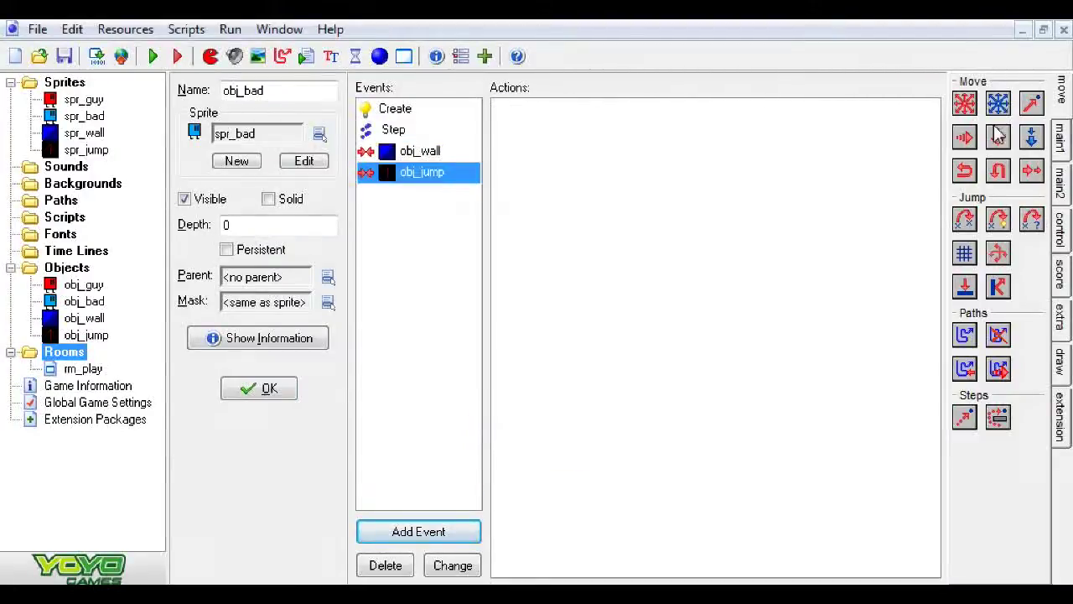
pyautogui.click(1060, 228)
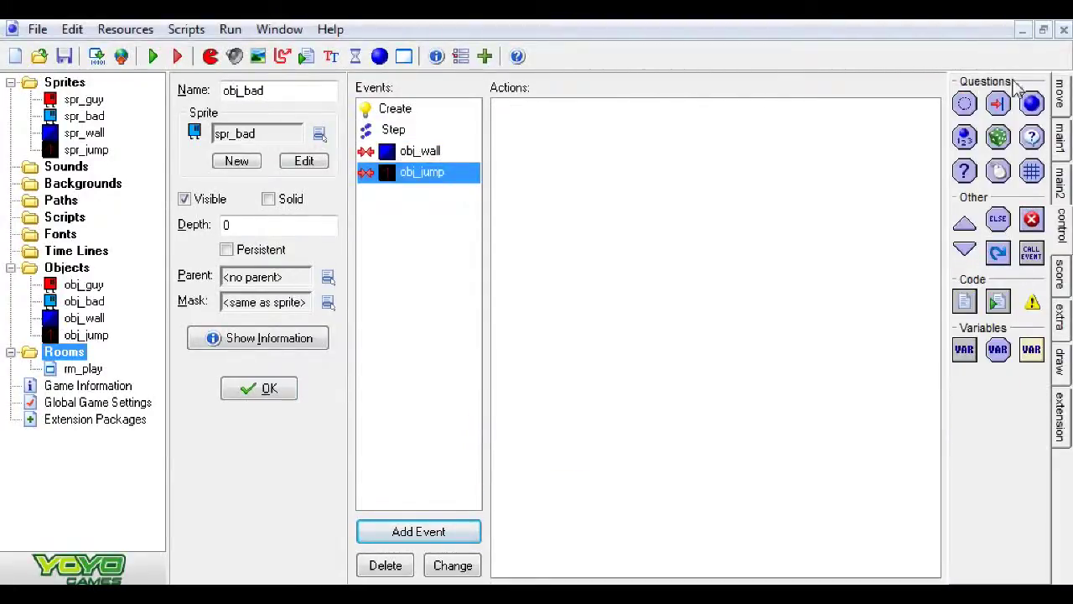
pyautogui.moveTo(998, 103); pyautogui.dragTo(587, 118)
pyautogui.click(270, 285)
pyautogui.press('BackSpace')
pyautogui.write('1')
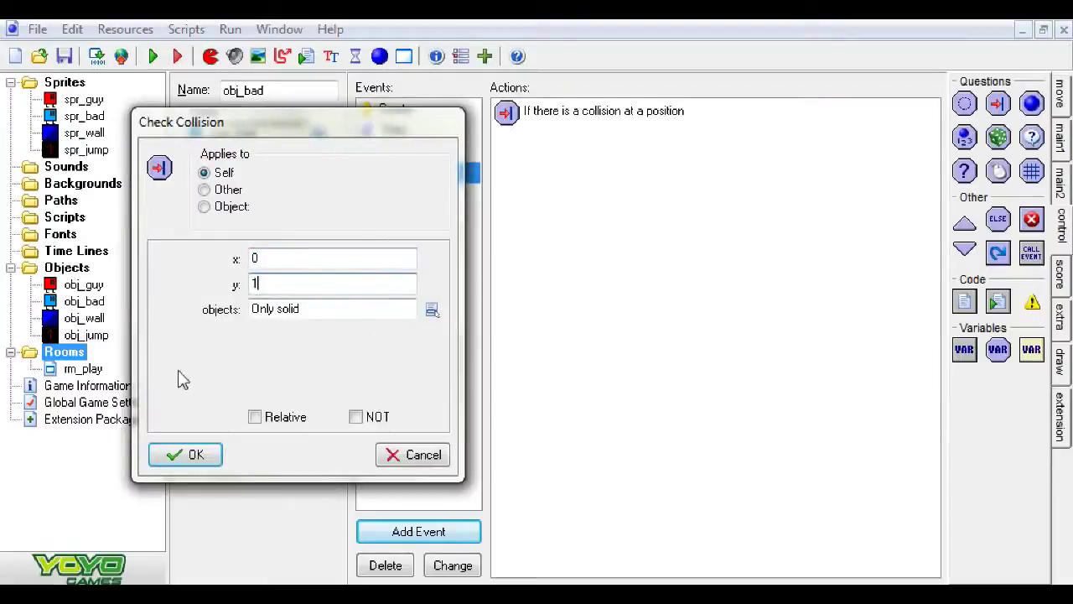
pyautogui.click(255, 417)
pyautogui.click(185, 455)
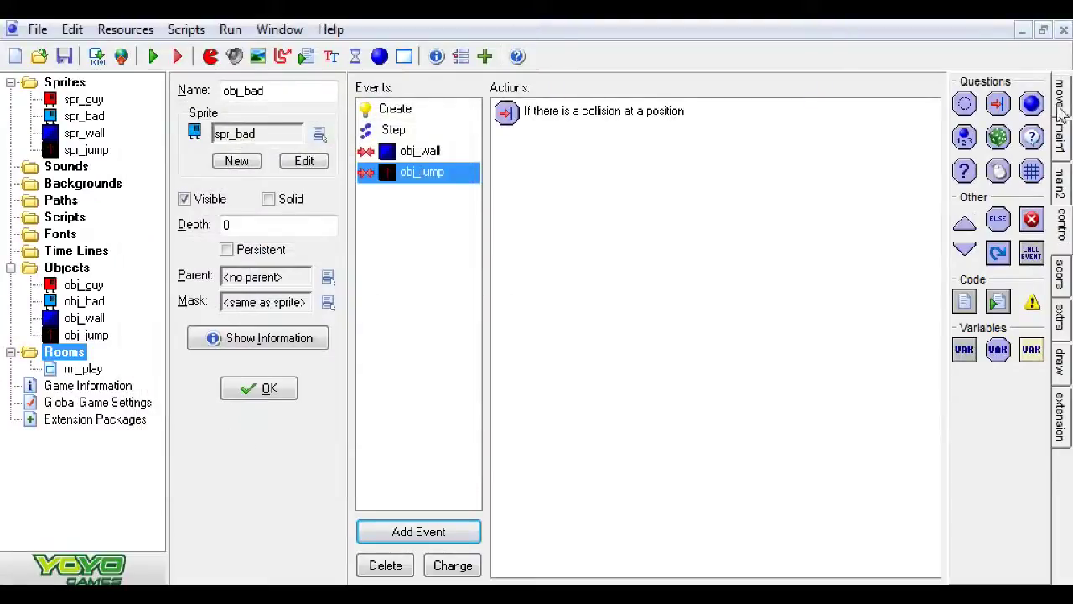
# Set obj_bad's vertical speed to -10 when the ground check passes
pyautogui.click(1061, 140)
pyautogui.click(1061, 99)
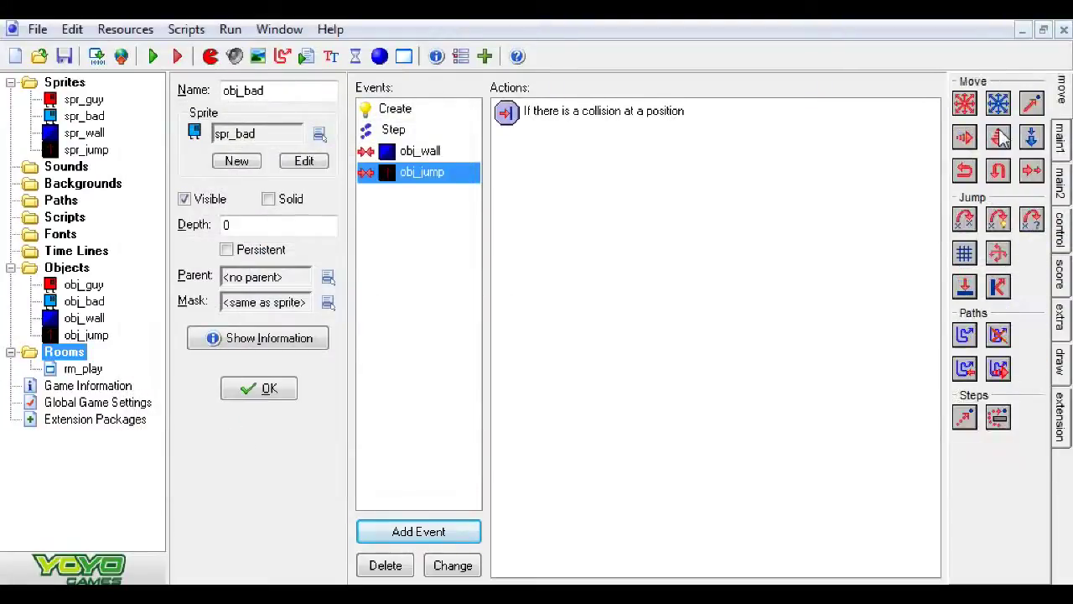
pyautogui.moveTo(1002, 138); pyautogui.dragTo(551, 304)
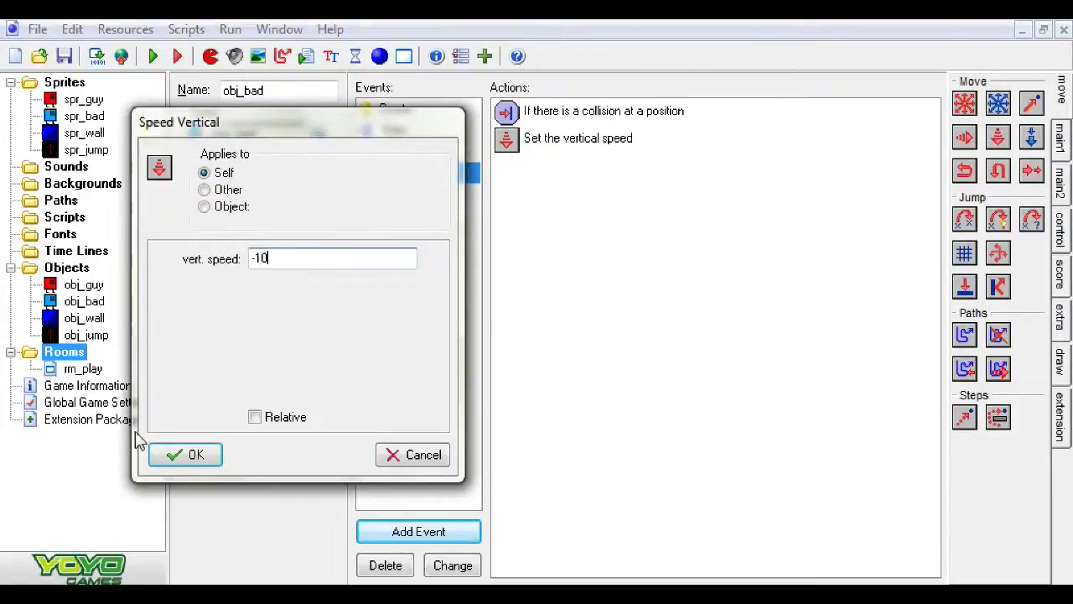
pyautogui.click(168, 453)
# With the grid hidden, place obj_jump markers by rm_play's walls and ledges, then run the game
pyautogui.doubleClick(71, 369)
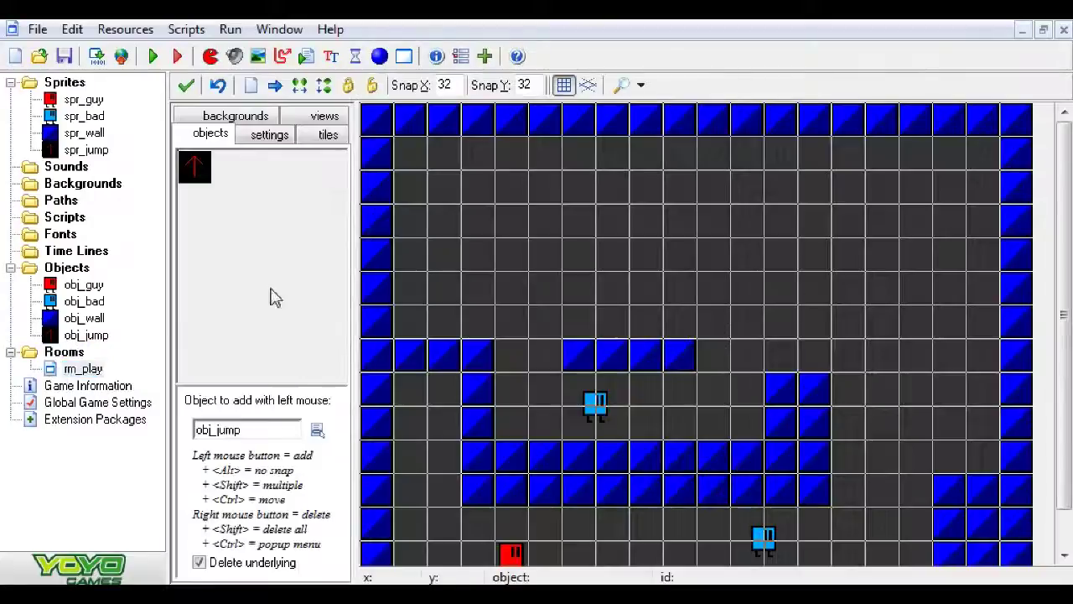
pyautogui.scroll(-2, 1069, 453)
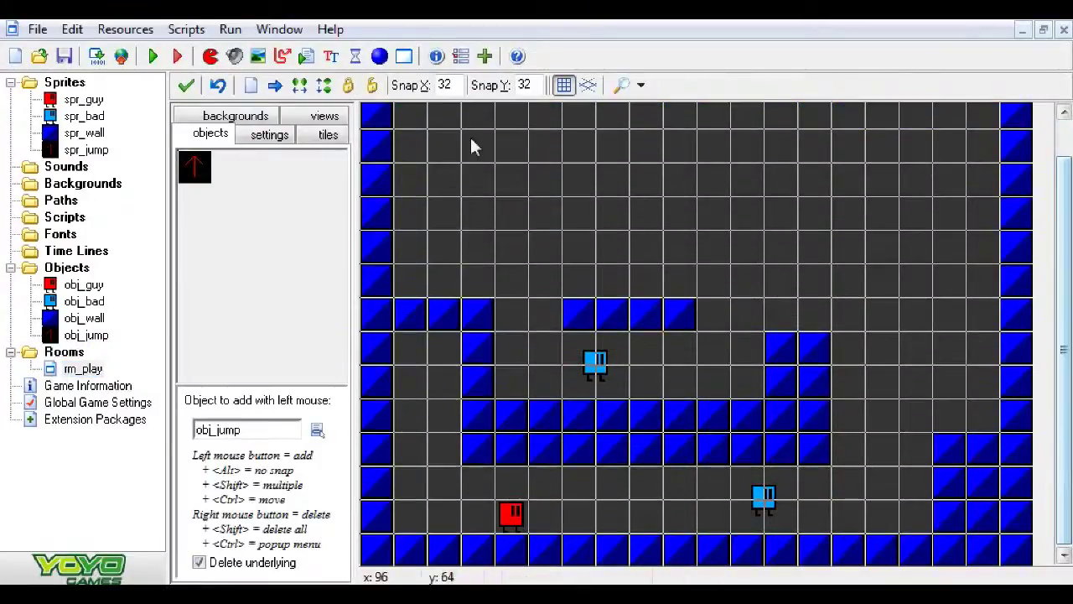
pyautogui.click(564, 85)
pyautogui.moveTo(873, 516); pyautogui.dragTo(914, 517)
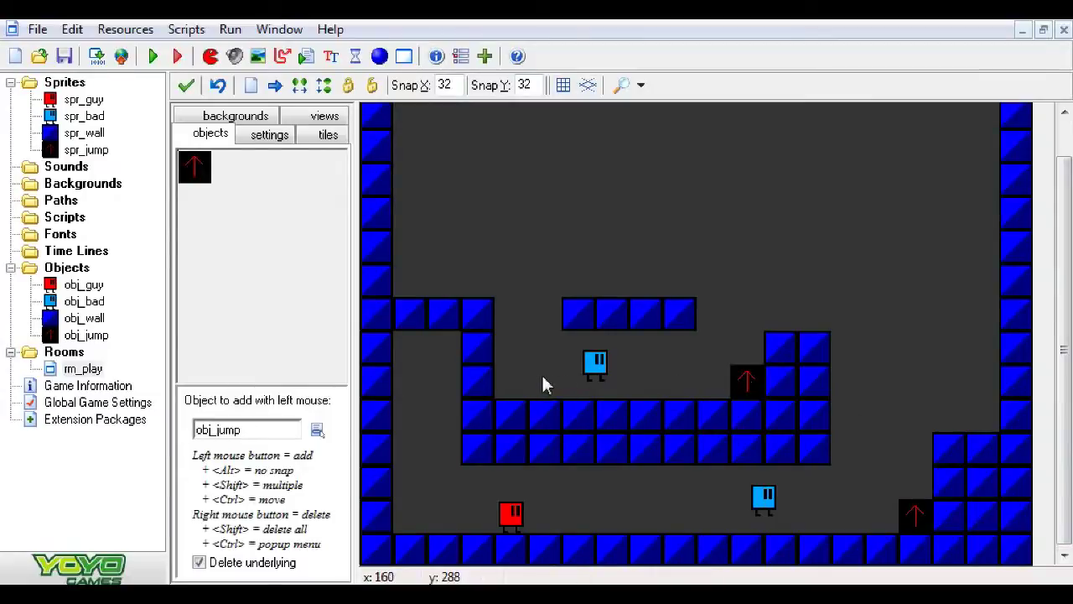
pyautogui.click(518, 382)
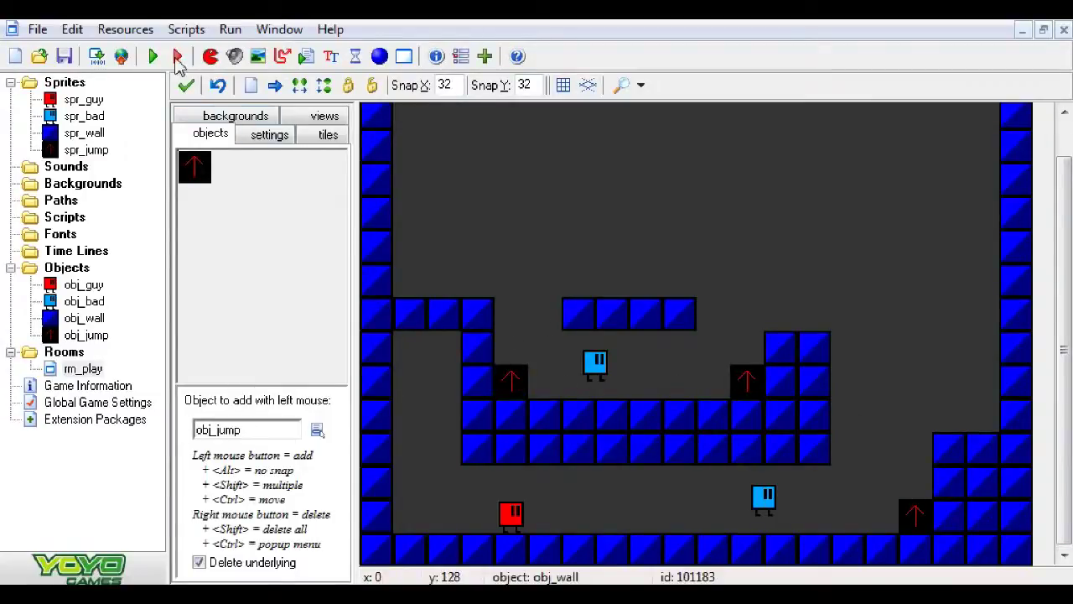
pyautogui.click(154, 58)
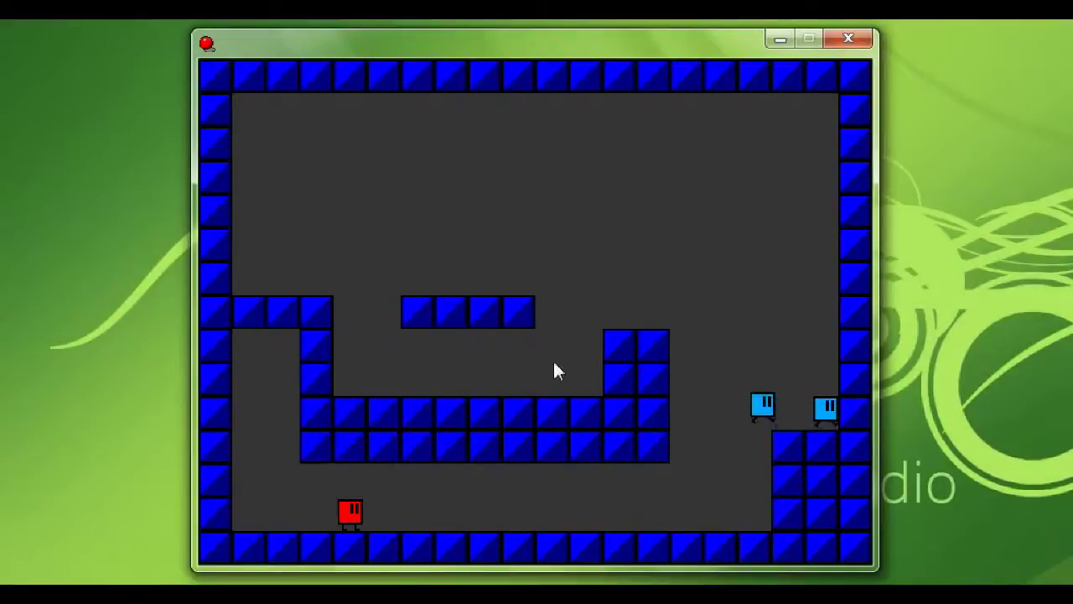
# Close the test game and select obj_bad in the resource tree
pyautogui.click(850, 39)
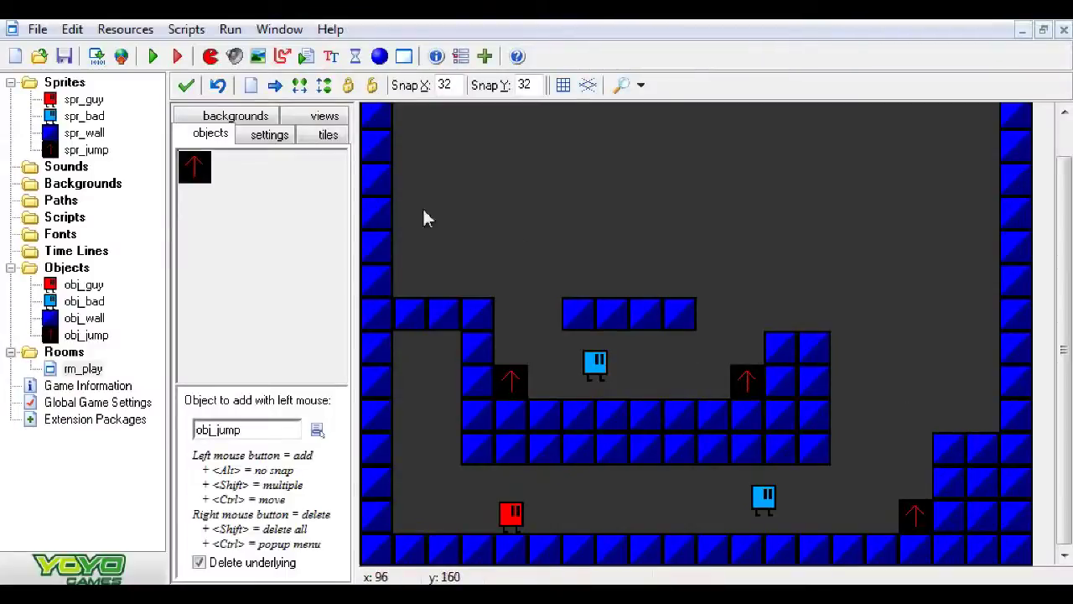
pyautogui.click(84, 301)
# Add an Else after the forward jump in obj_bad's Step event
pyautogui.doubleClick(84, 301)
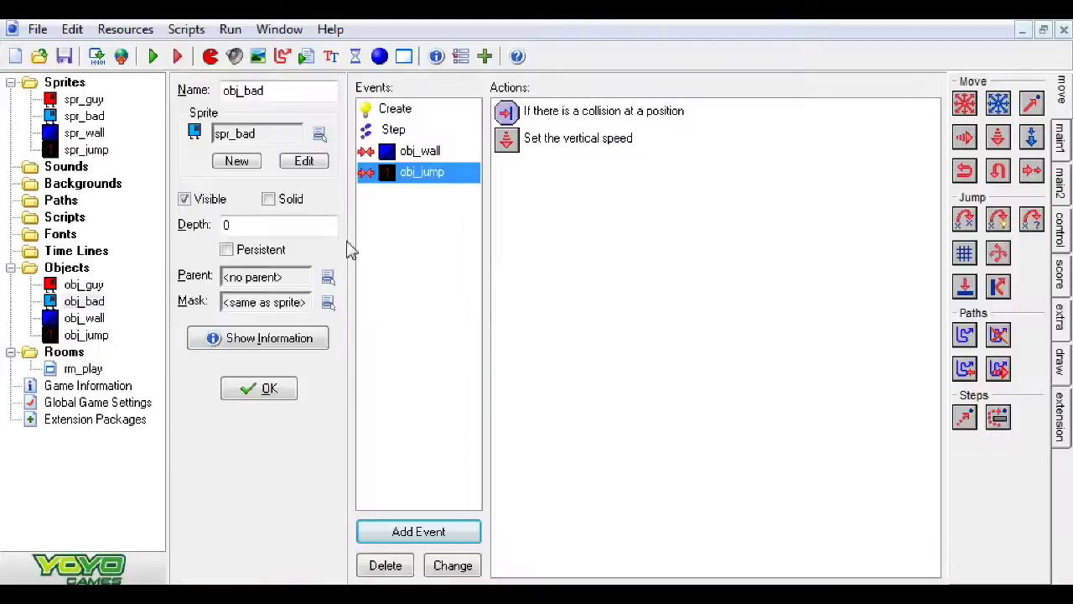
pyautogui.click(608, 259)
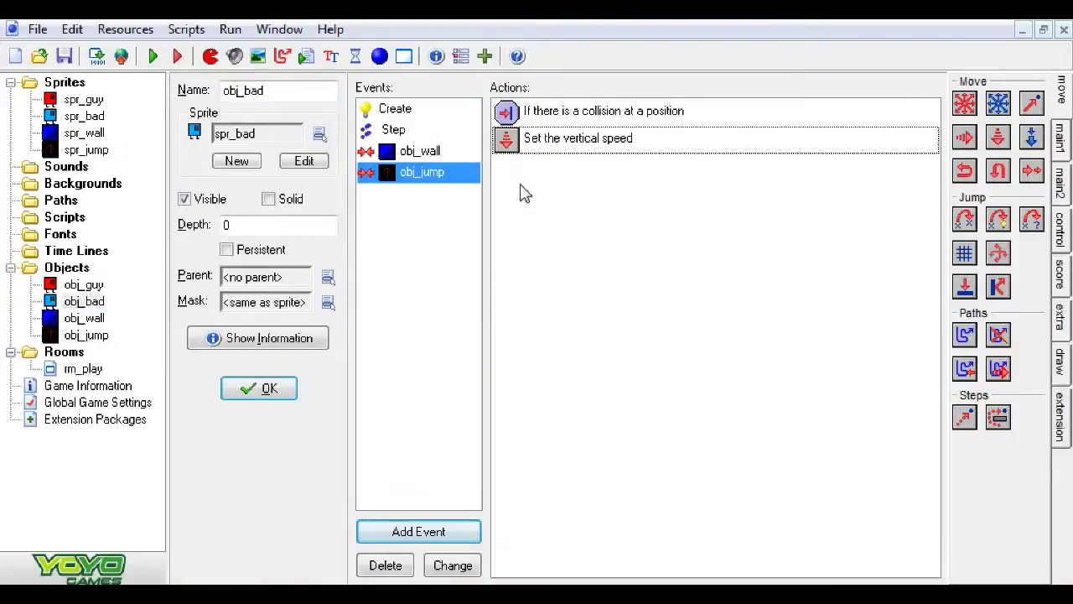
pyautogui.click(406, 131)
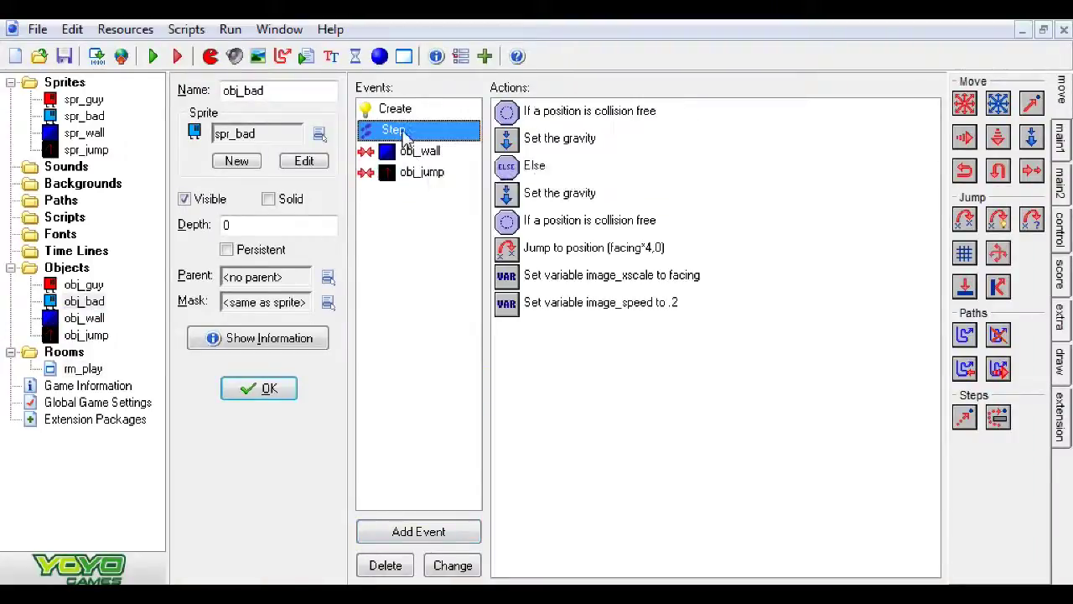
pyautogui.click(505, 228)
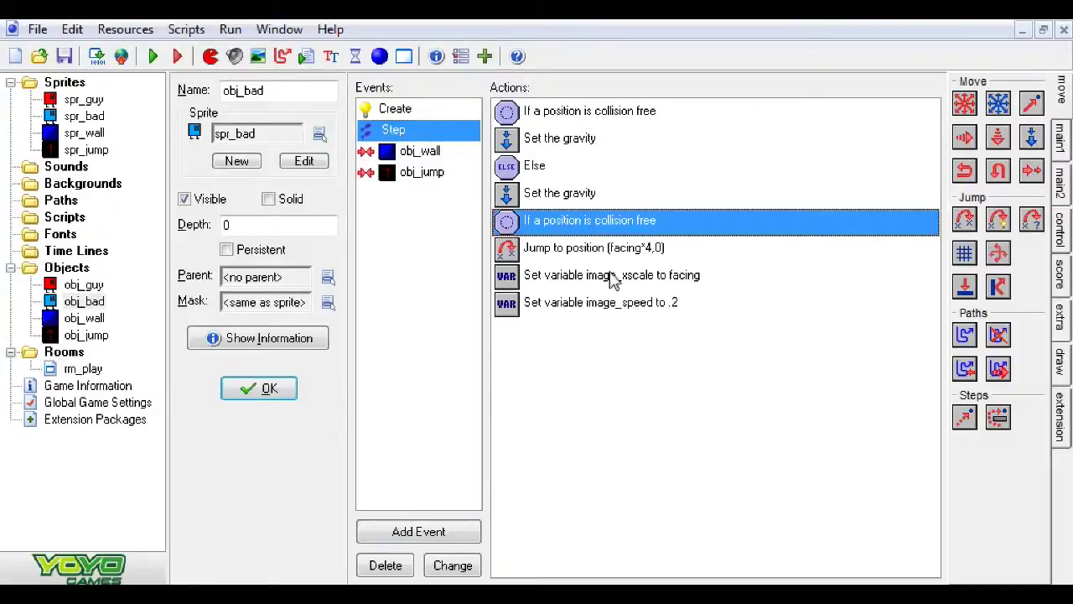
pyautogui.click(1061, 140)
pyautogui.click(1060, 228)
pyautogui.moveTo(1000, 219); pyautogui.dragTo(515, 275)
# Under the Else, set variable facing to facing*-1
pyautogui.moveTo(964, 349); pyautogui.dragTo(506, 306)
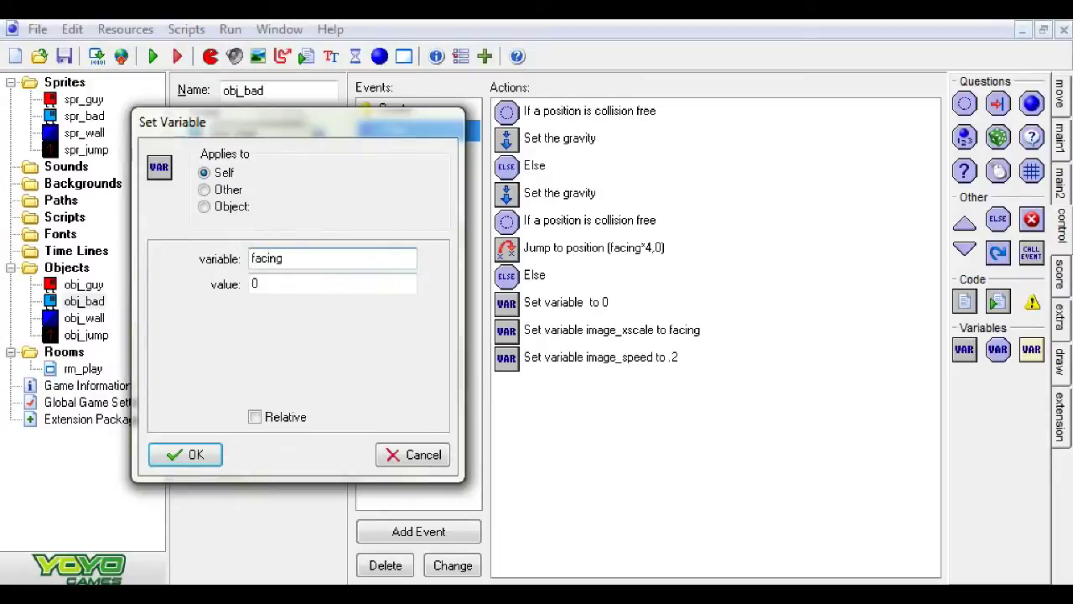
pyautogui.press('Tab')
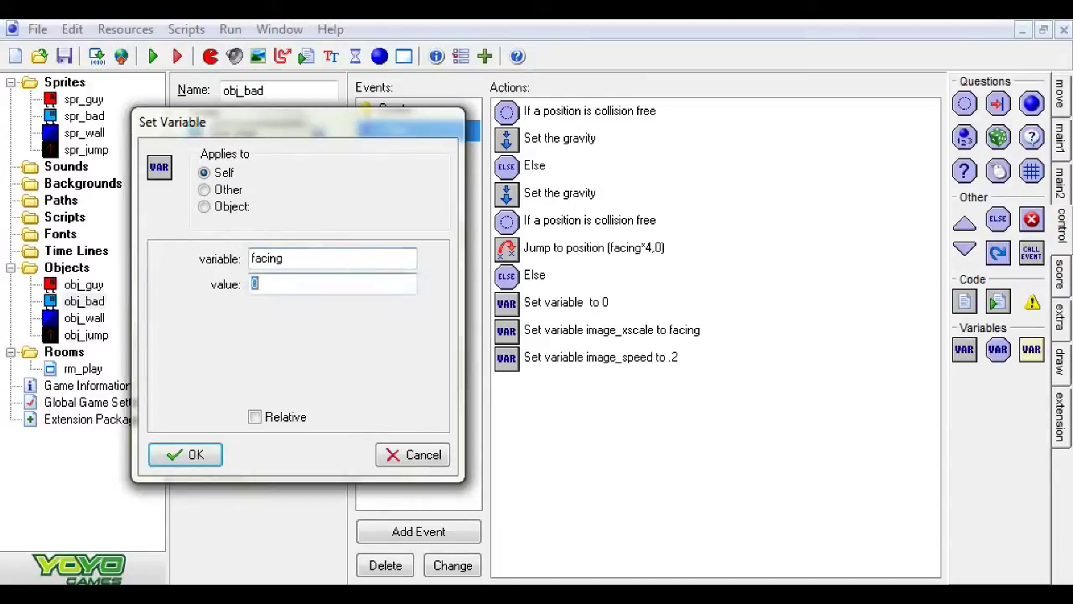
pyautogui.write('facing*-1')
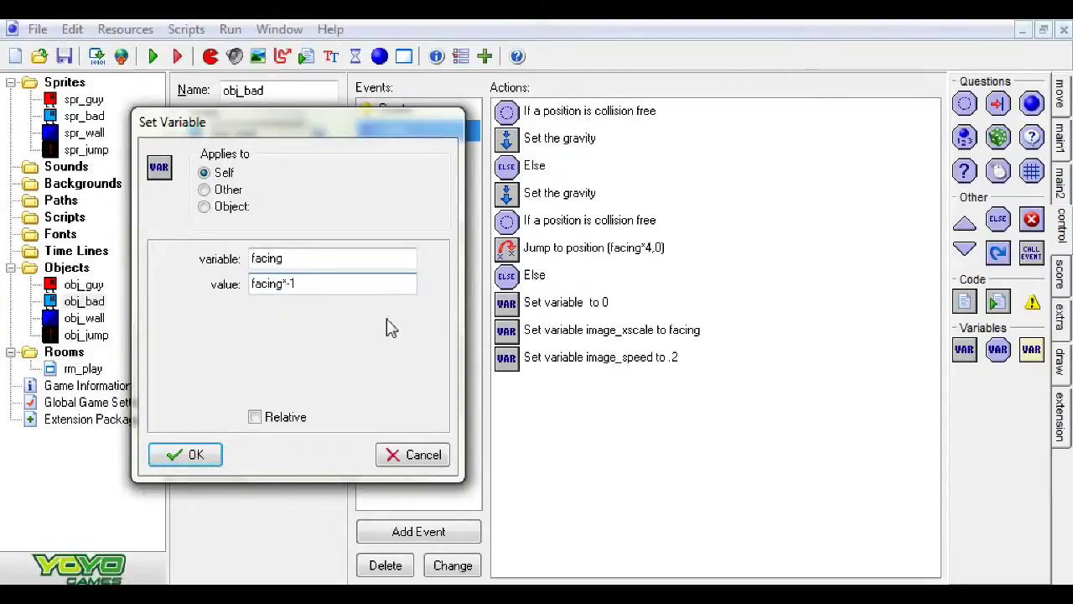
pyautogui.click(209, 461)
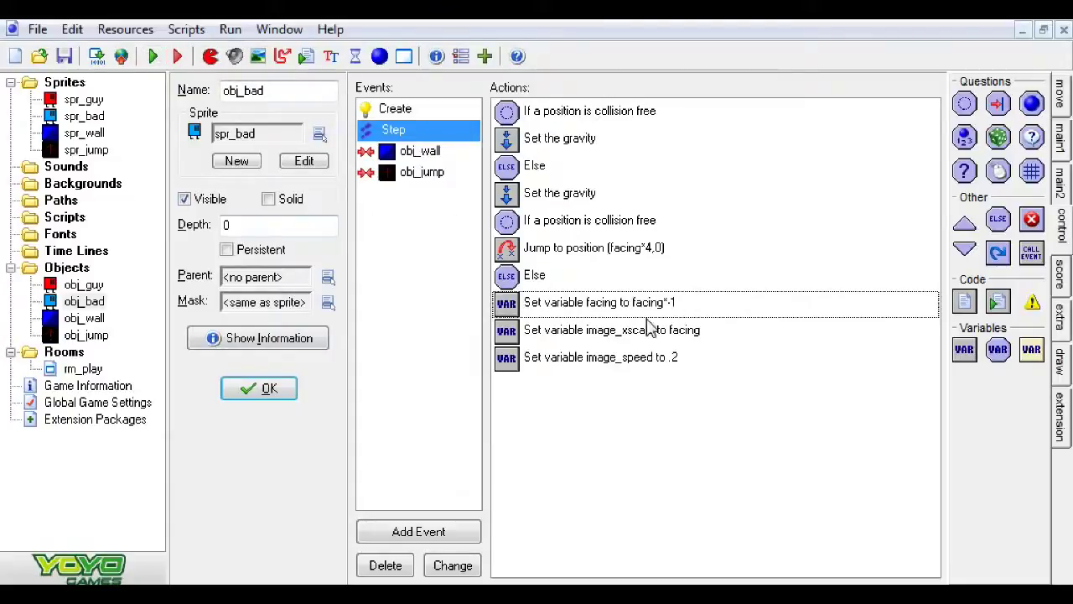
pyautogui.moveTo(759, 264); pyautogui.dragTo(510, 304)
# Make the turnaround's collision check relative at y 1, then run the game to test
pyautogui.press('Tab')
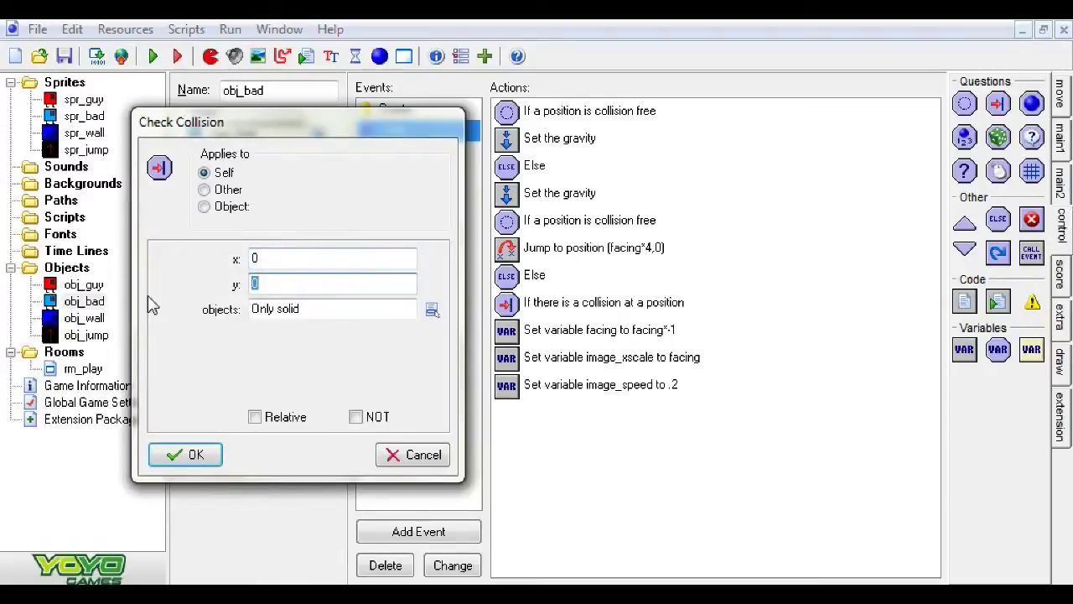
pyautogui.click(255, 417)
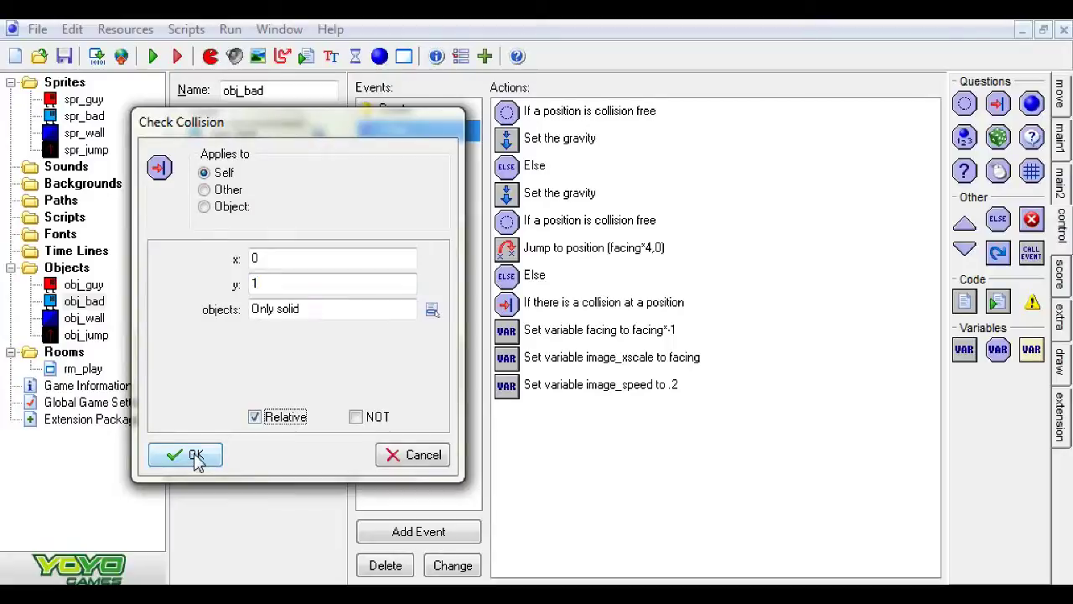
pyautogui.click(182, 457)
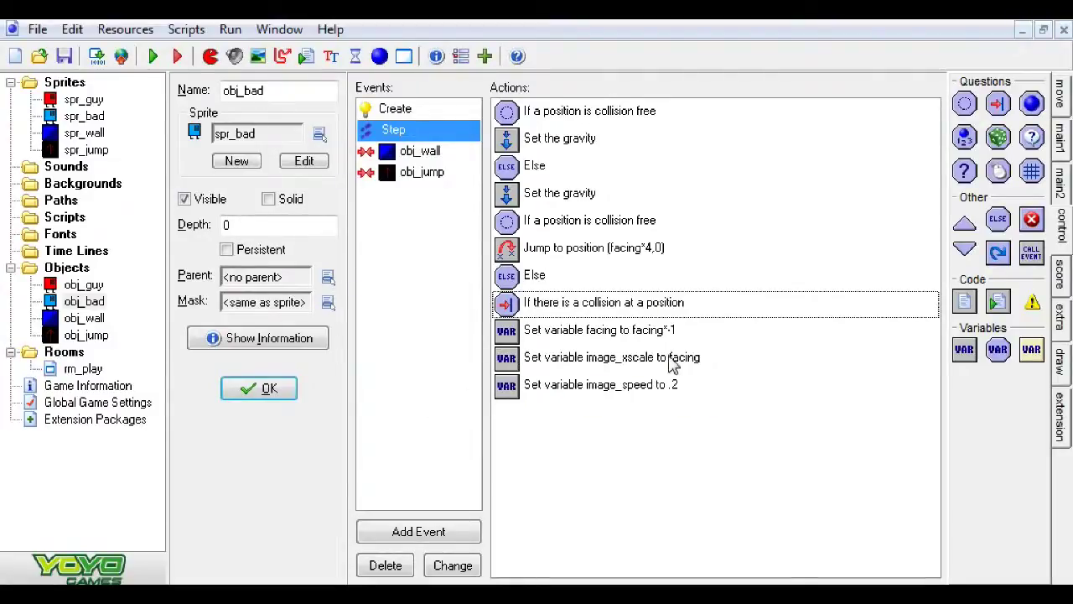
pyautogui.click(508, 305)
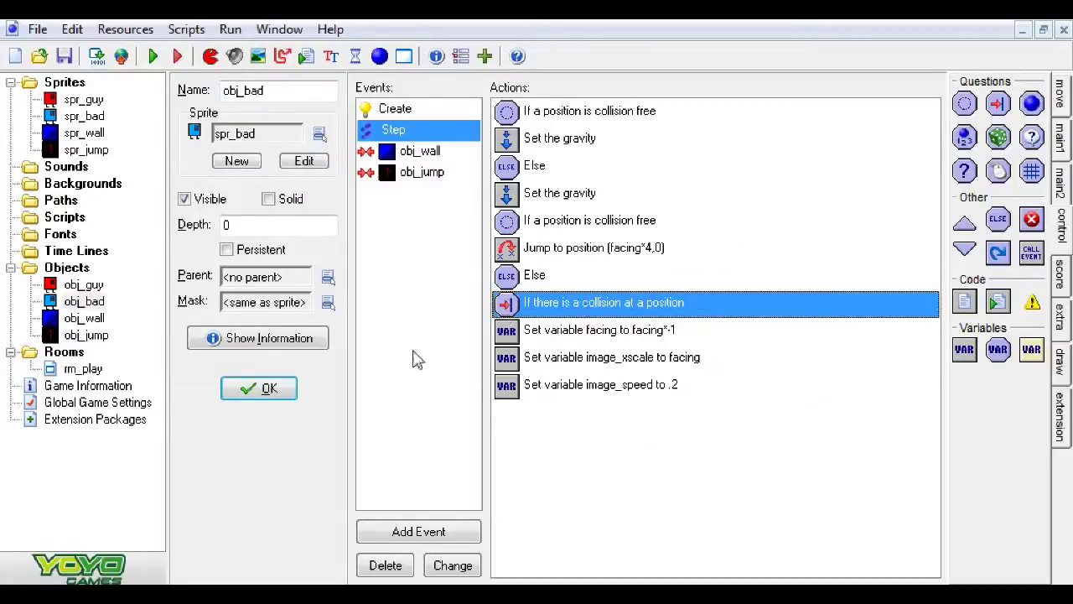
pyautogui.click(152, 55)
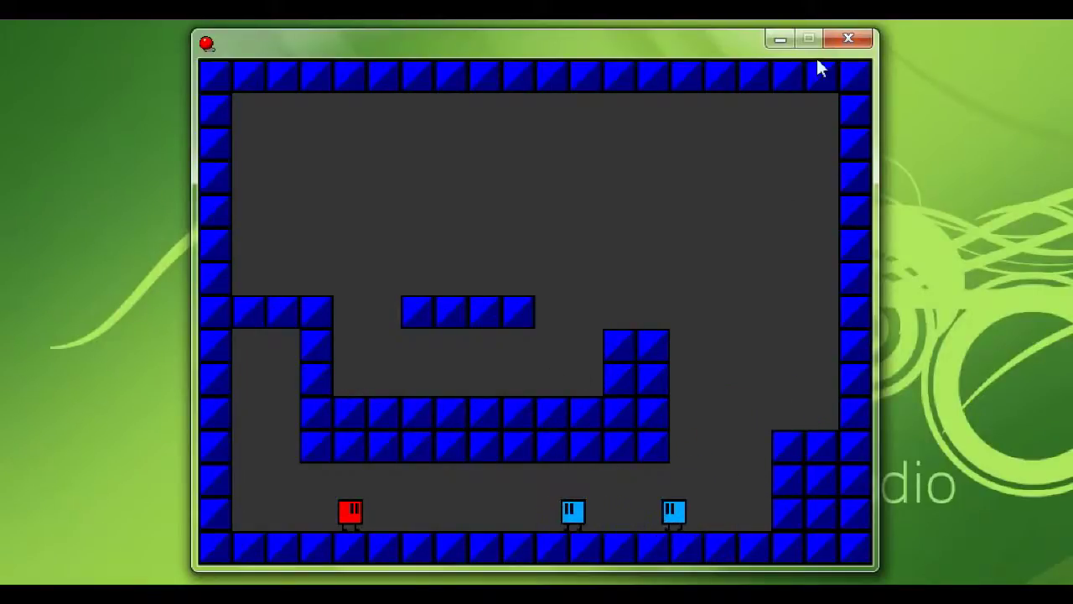
# Close the test game window to get back to obj_bad's properties
pyautogui.click(834, 39)
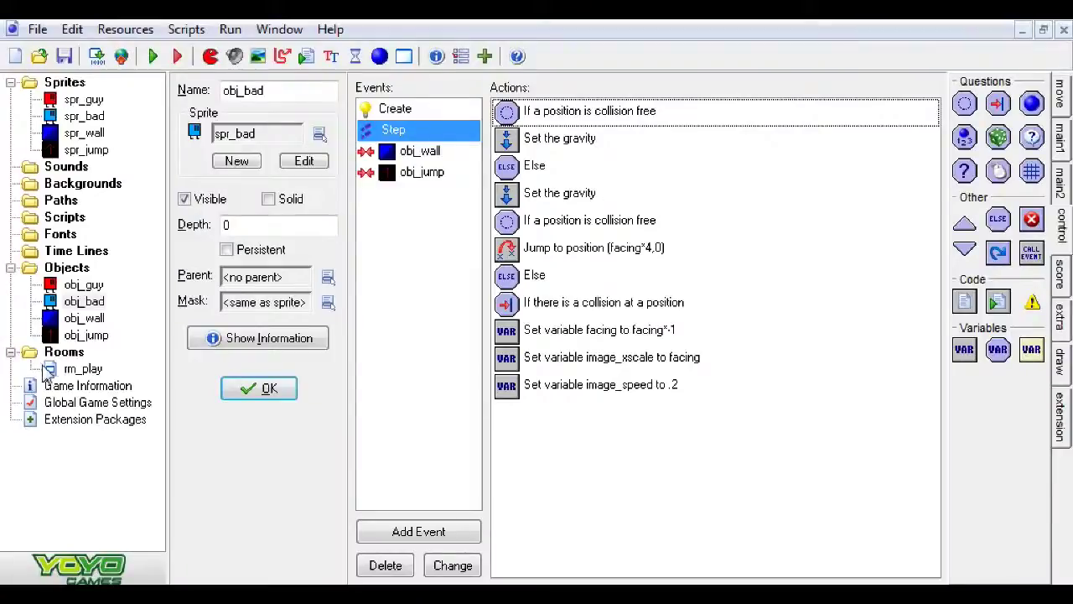
# In rm_play, add obj_jump markers above the right step, left ledge and middle block, then run the game
pyautogui.doubleClick(80, 369)
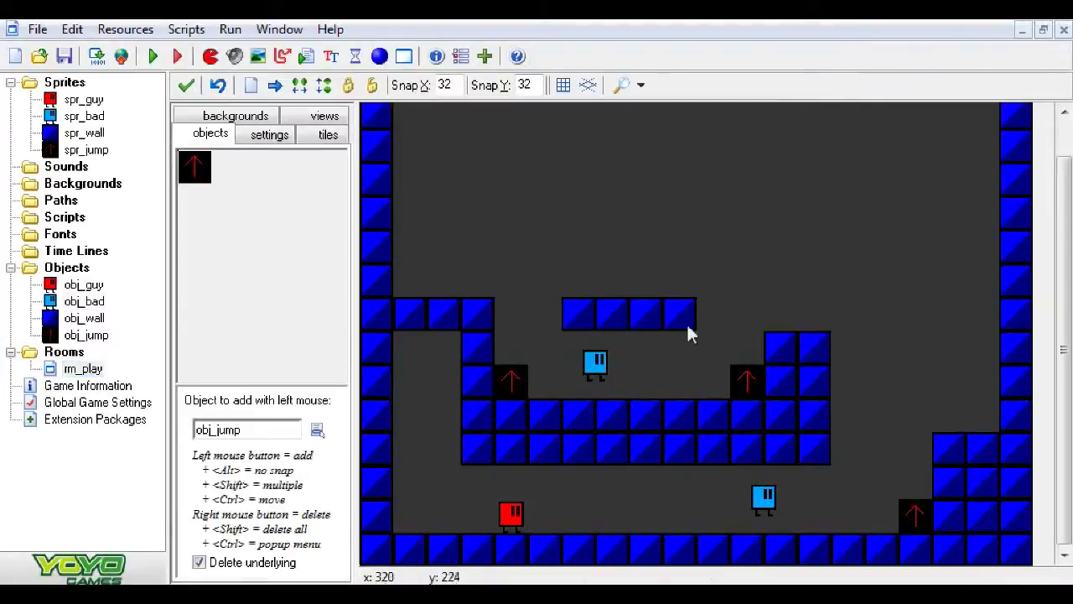
pyautogui.click(907, 415)
pyautogui.click(499, 287)
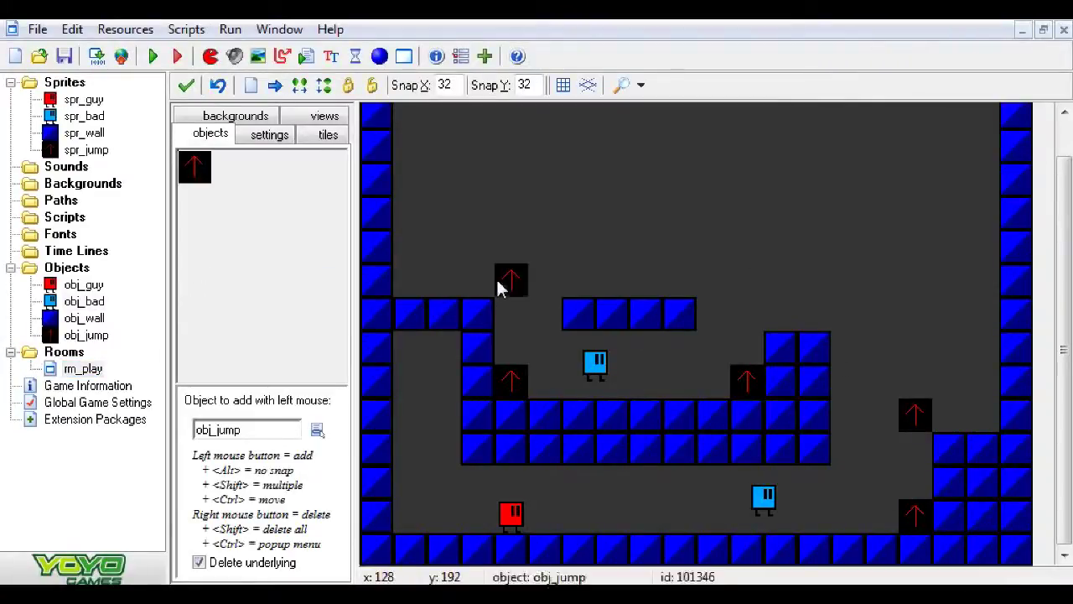
pyautogui.click(751, 318)
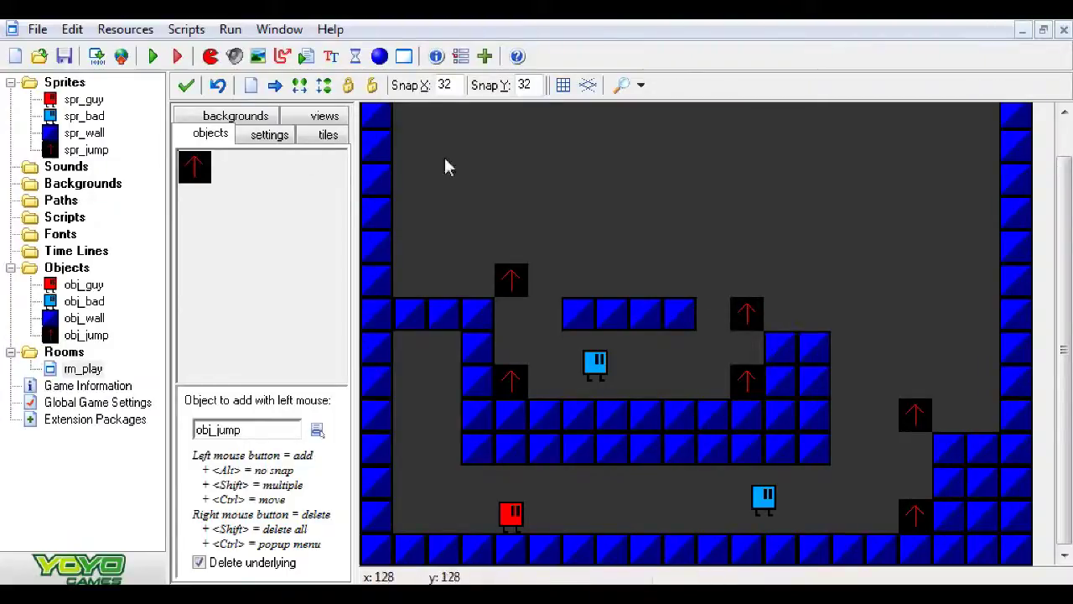
pyautogui.click(155, 59)
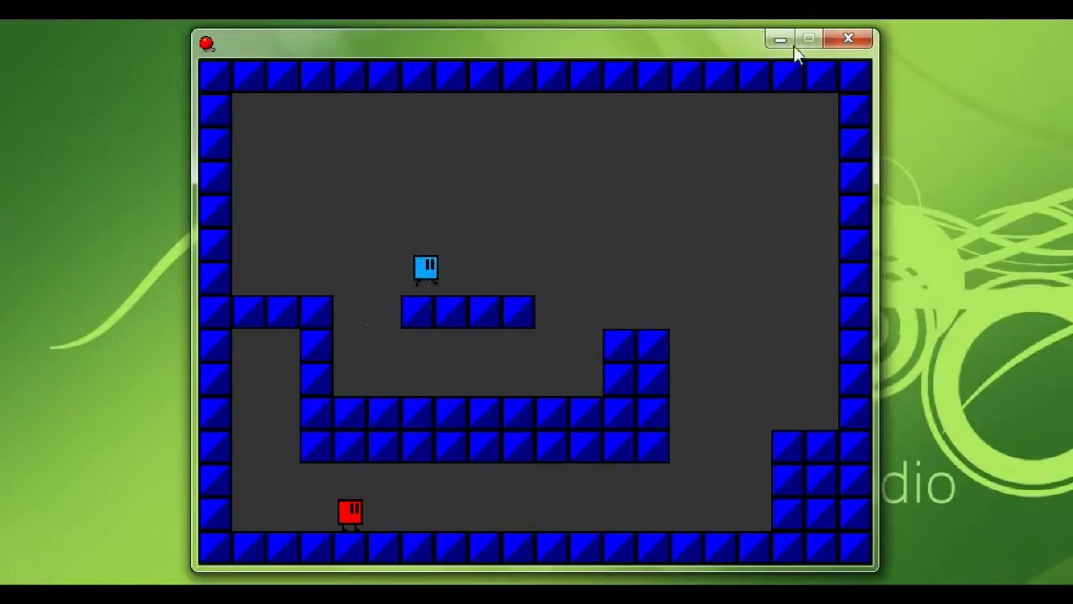
# Close the running test game to return to the rm_play room editor
pyautogui.click(847, 38)
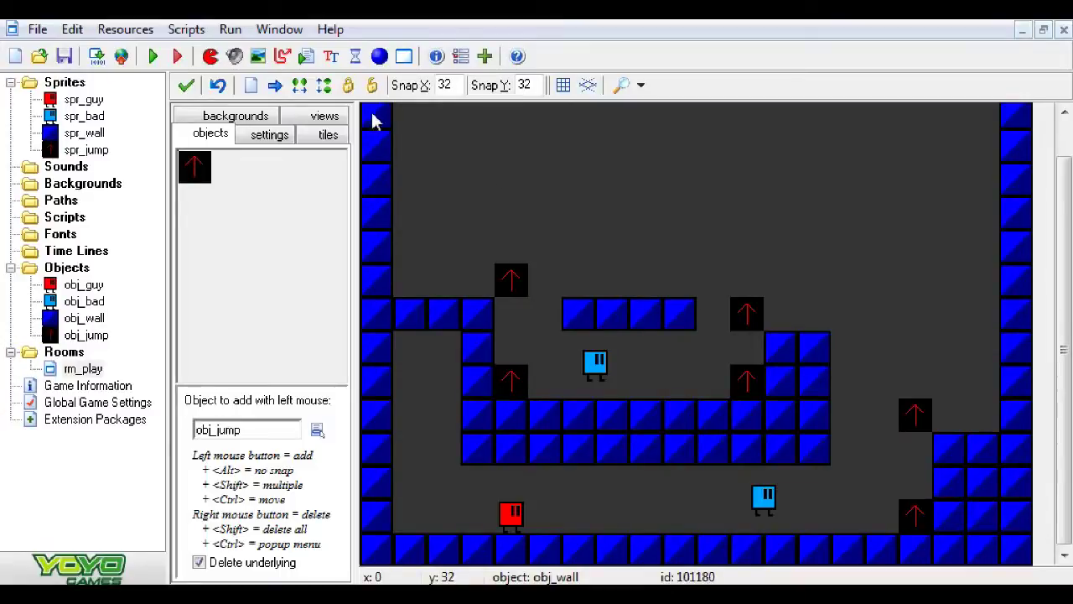
# Close the room and duplicate spr_jump as a new sprite named spr_right
pyautogui.click(186, 87)
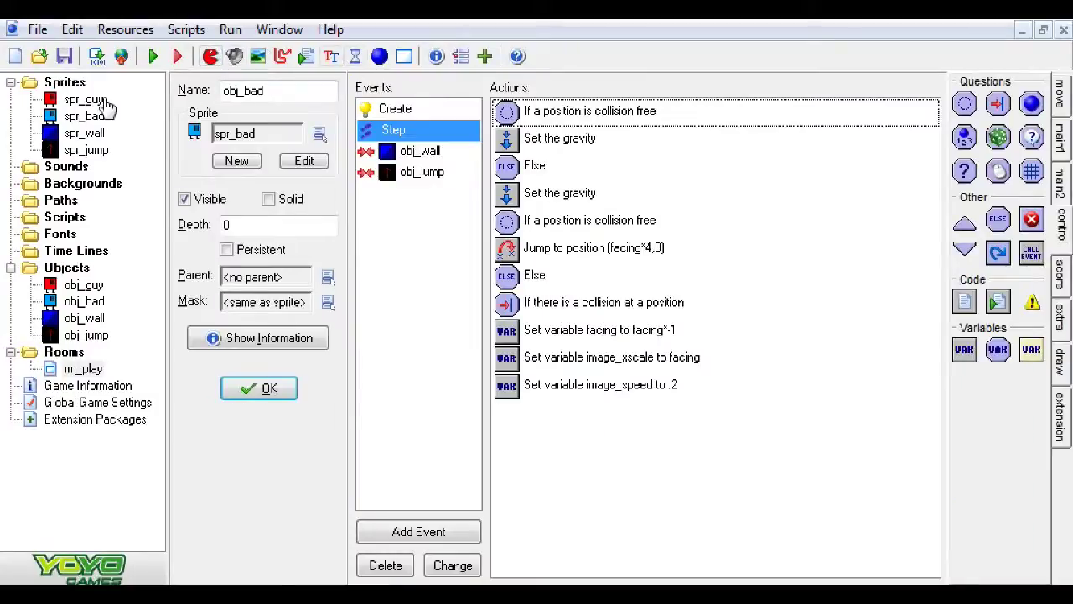
pyautogui.click(52, 155)
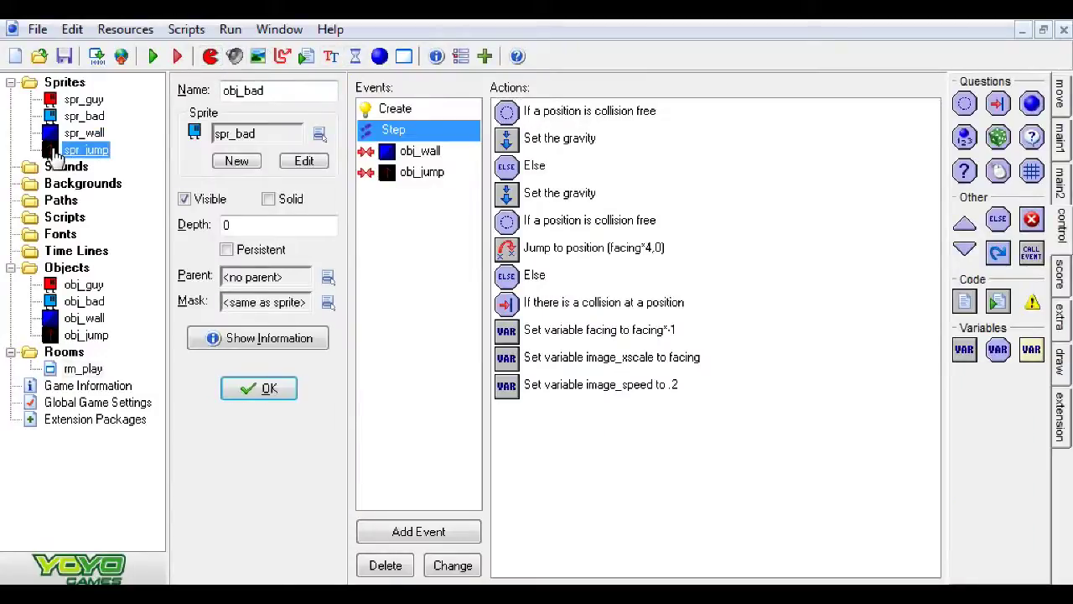
pyautogui.rightClick(52, 154)
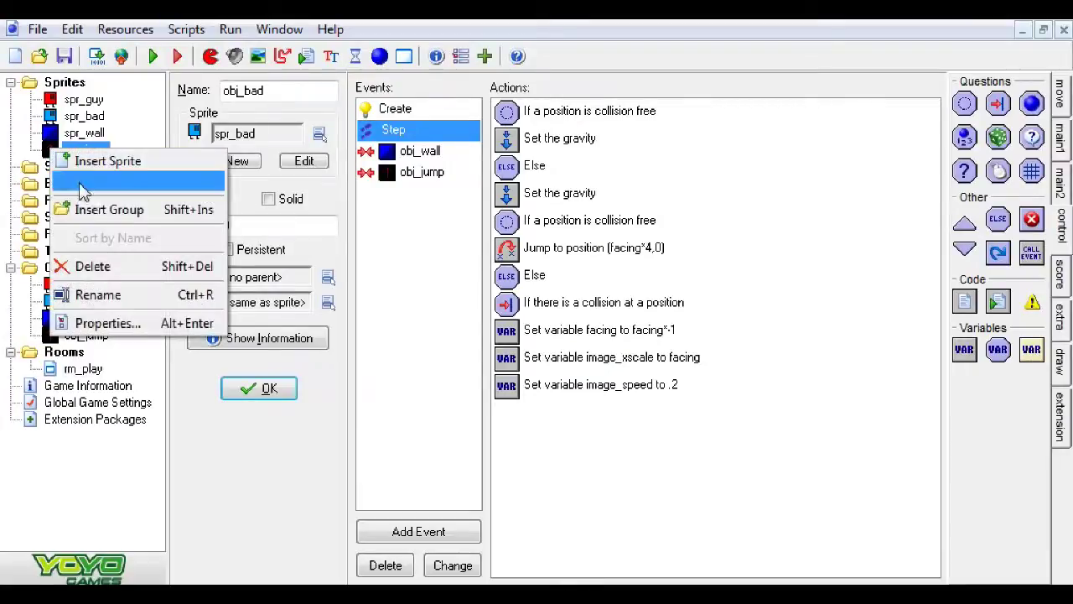
pyautogui.click(96, 180)
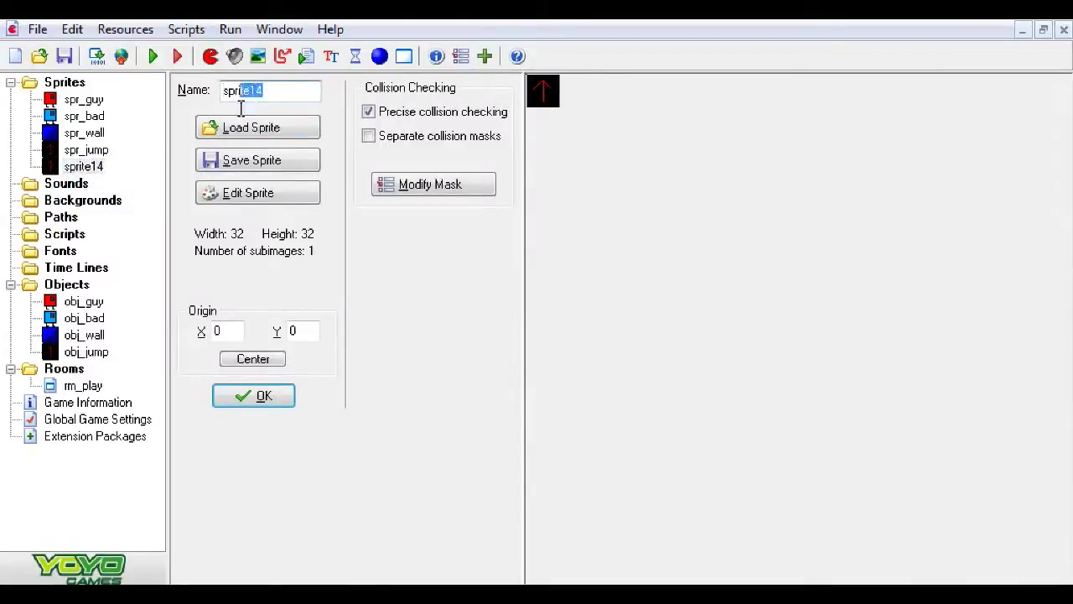
pyautogui.write('_r')
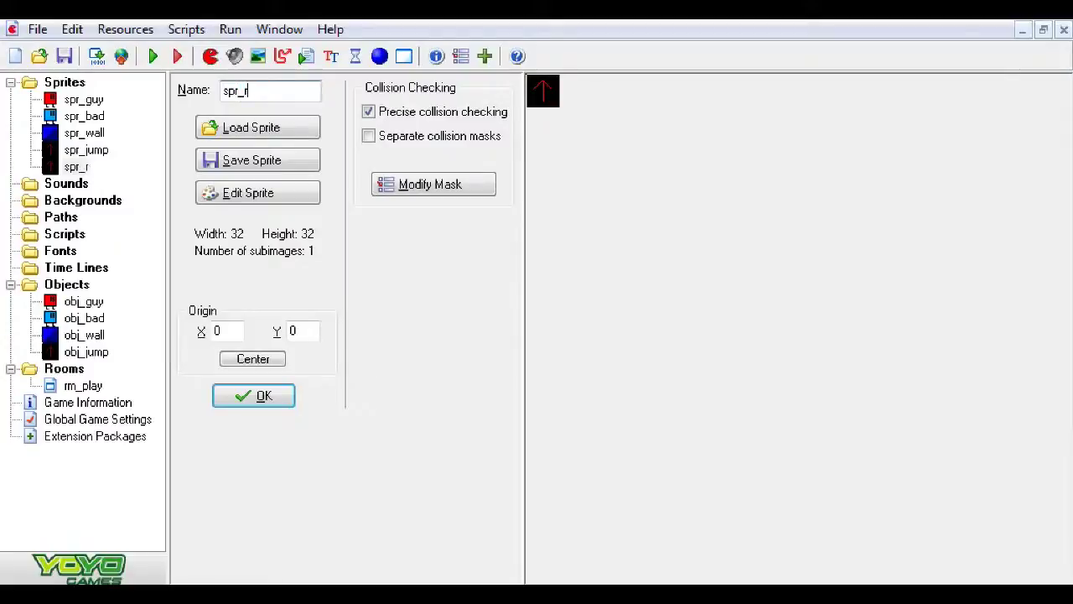
pyautogui.write('ight')
# Rotate the spr_right arrow image 90° clockwise so it points right, and confirm the sprite
pyautogui.click(254, 193)
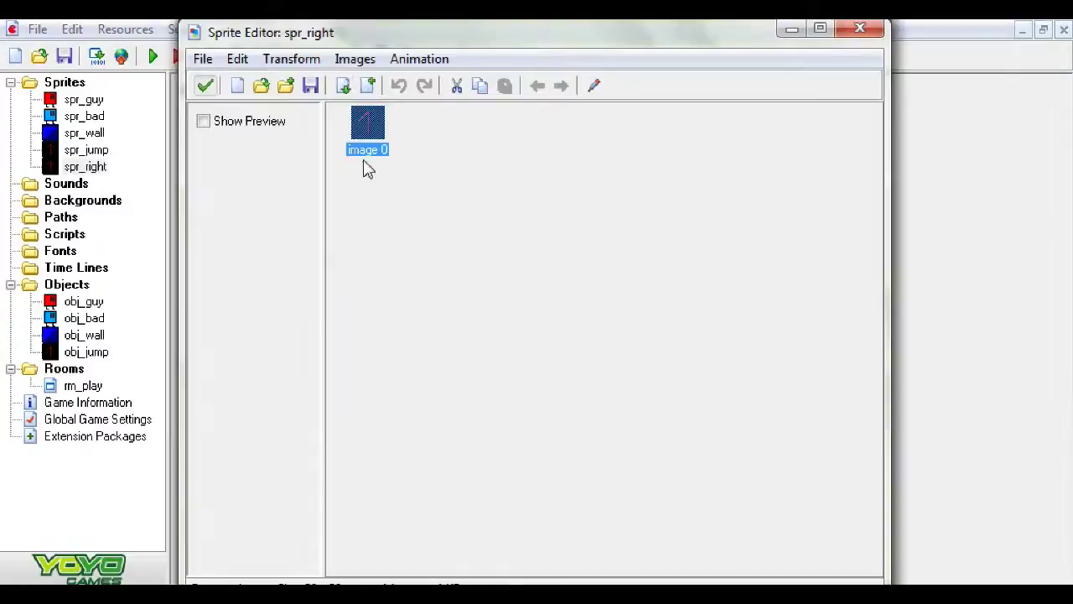
pyautogui.click(294, 58)
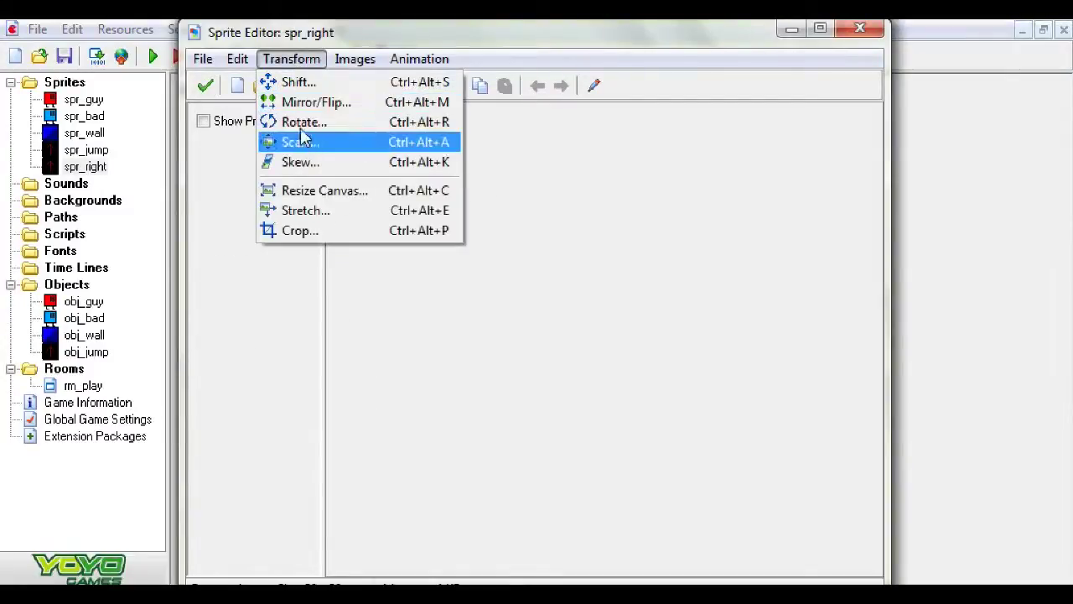
pyautogui.click(303, 122)
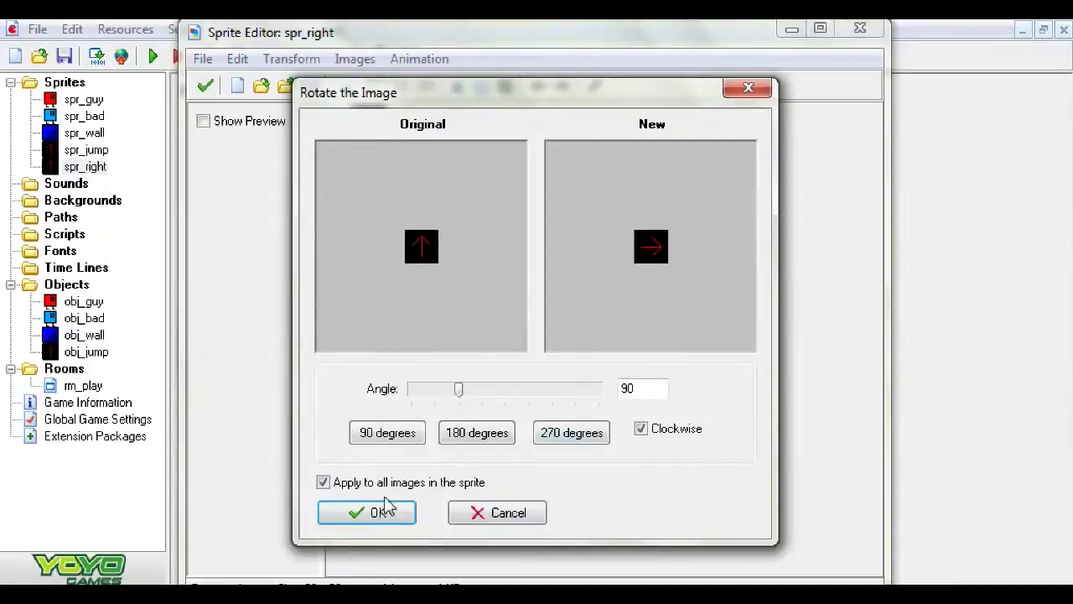
pyautogui.click(387, 506)
pyautogui.click(205, 85)
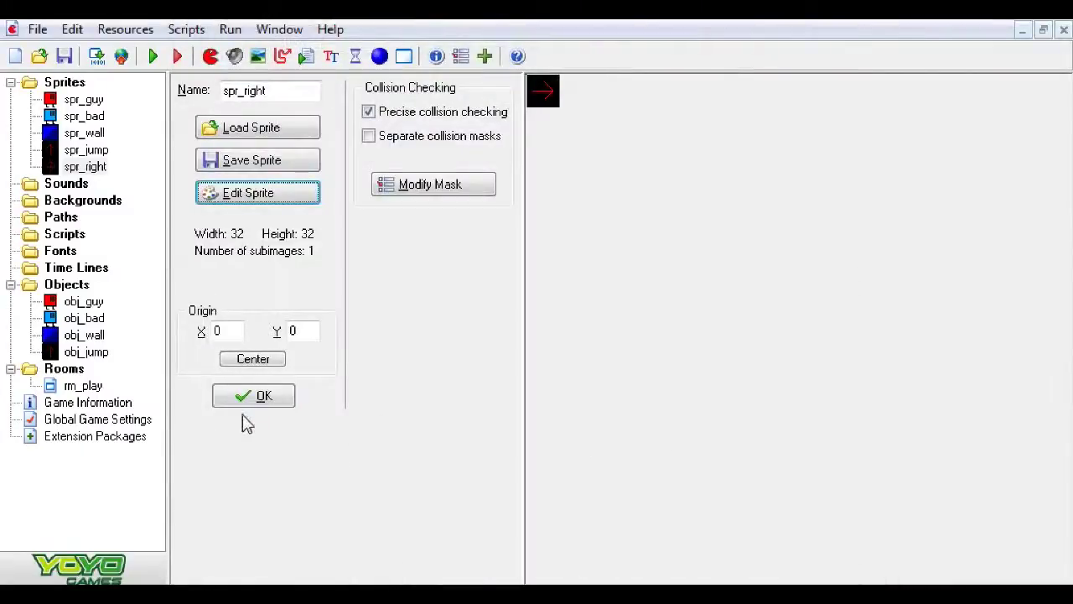
pyautogui.click(254, 398)
pyautogui.click(50, 354)
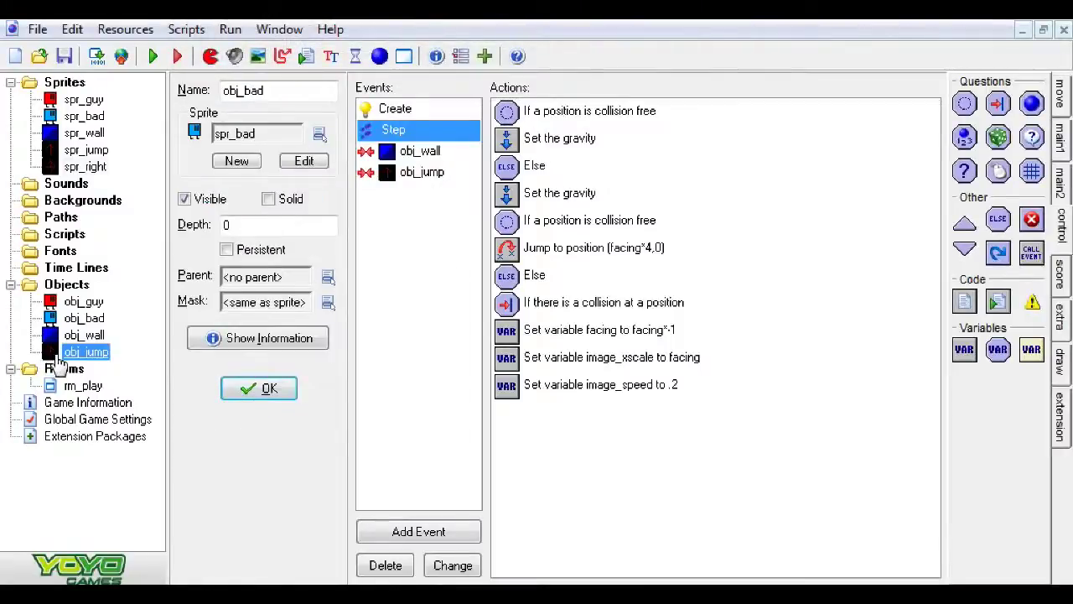
# Duplicate obj_jump as obj_right and assign it the spr_right sprite
pyautogui.rightClick(56, 357)
pyautogui.click(83, 379)
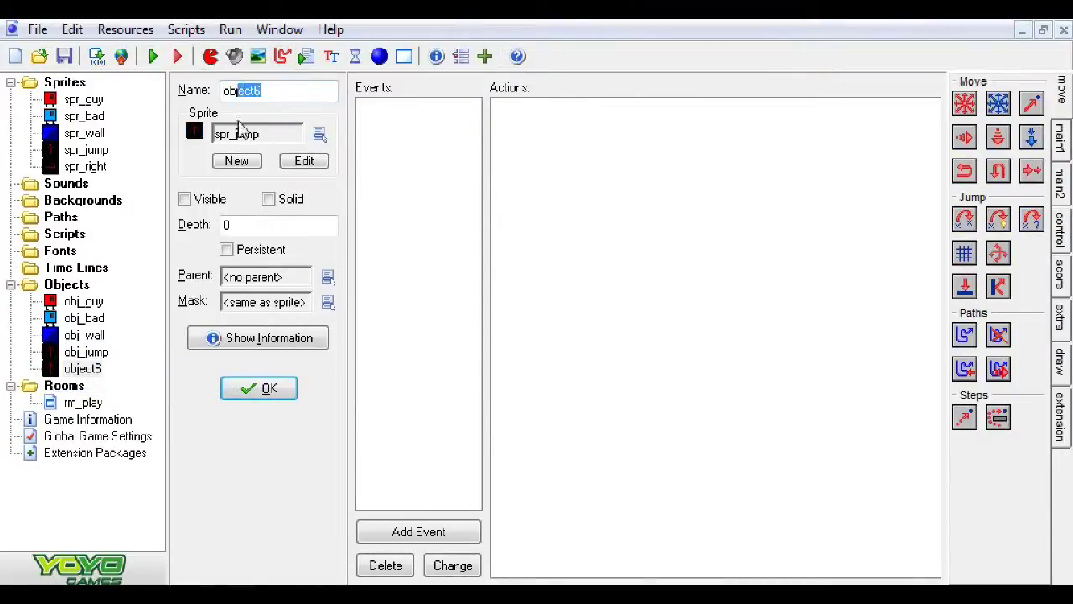
pyautogui.write('_right')
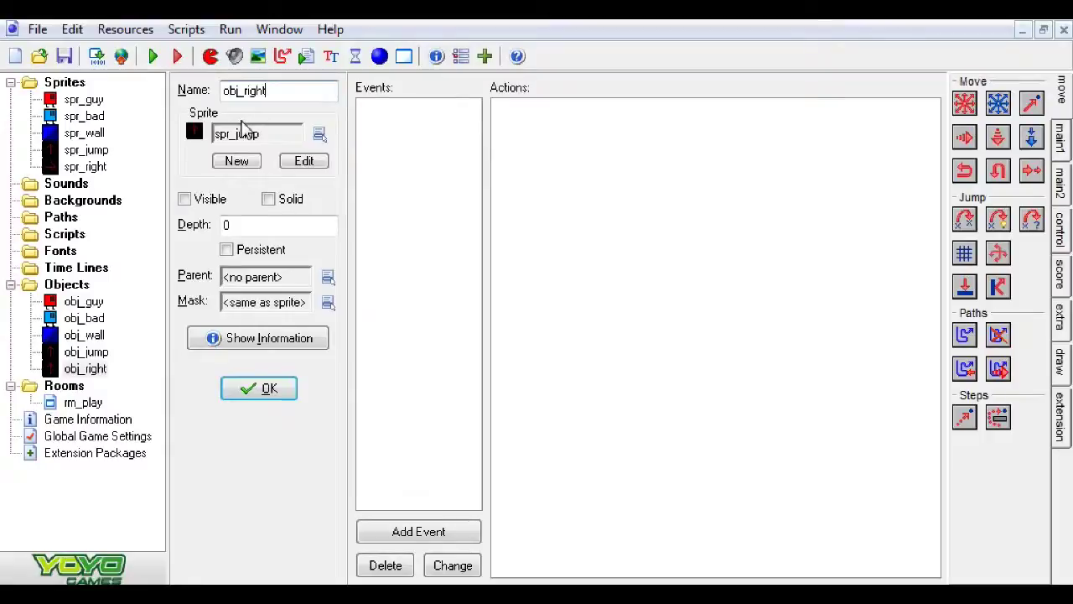
pyautogui.click(321, 132)
pyautogui.click(360, 240)
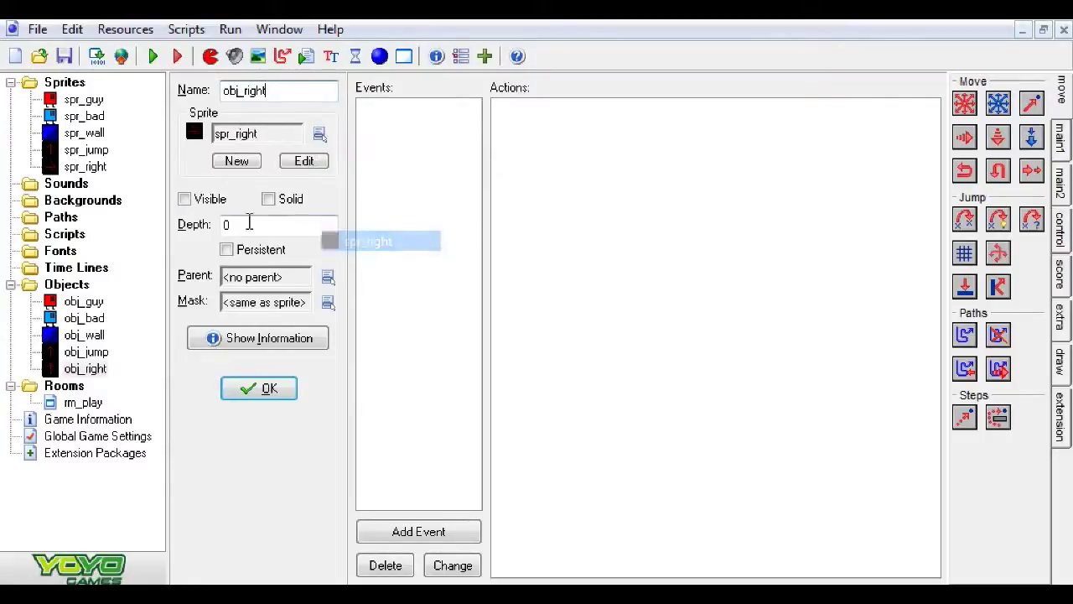
# Place an obj_right marker in rm_play on the floor just left of the red player, then hide the grid
pyautogui.click(259, 387)
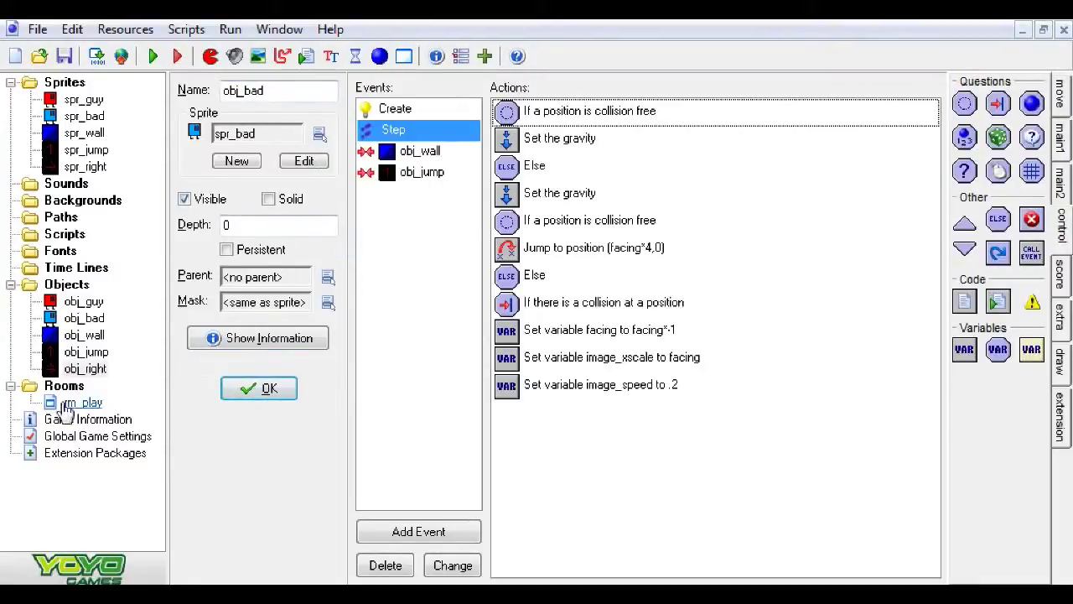
pyautogui.doubleClick(82, 404)
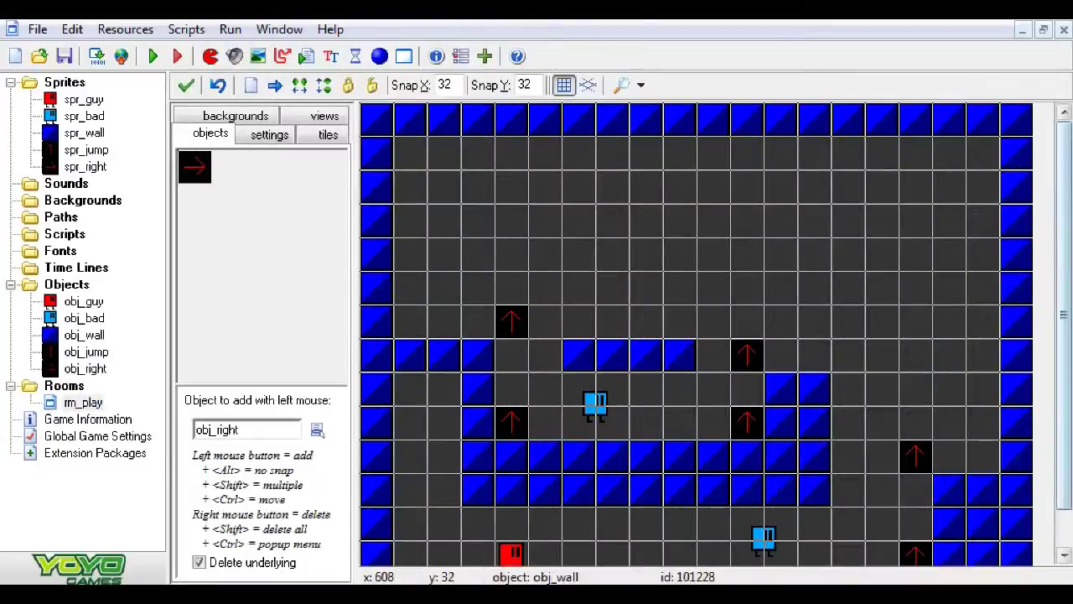
pyautogui.moveTo(1065, 163); pyautogui.dragTo(1065, 201)
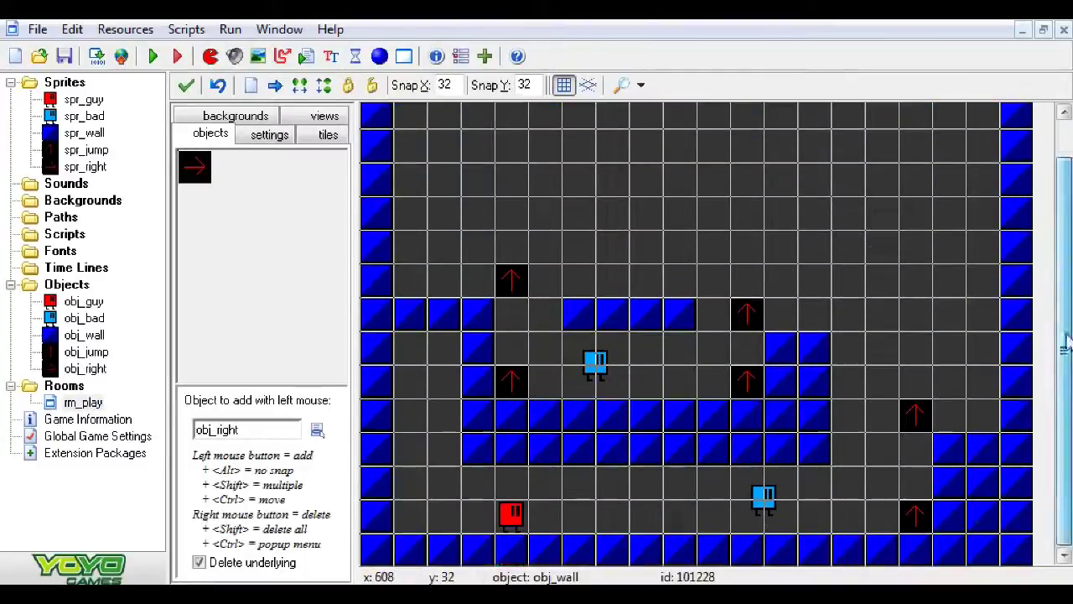
pyautogui.click(444, 518)
pyautogui.rightClick(448, 517)
pyautogui.click(475, 515)
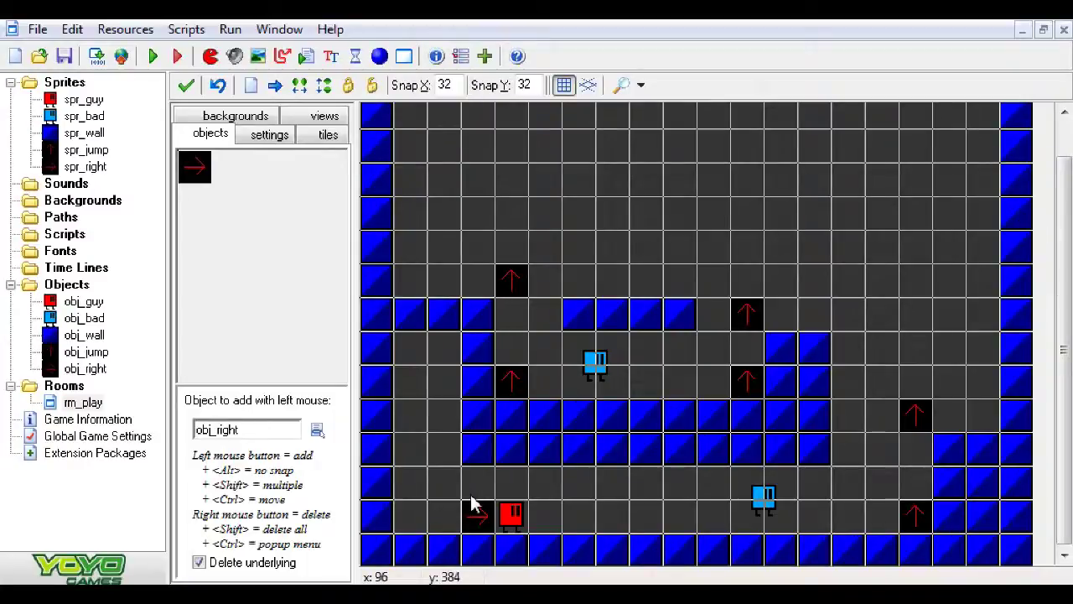
pyautogui.click(564, 84)
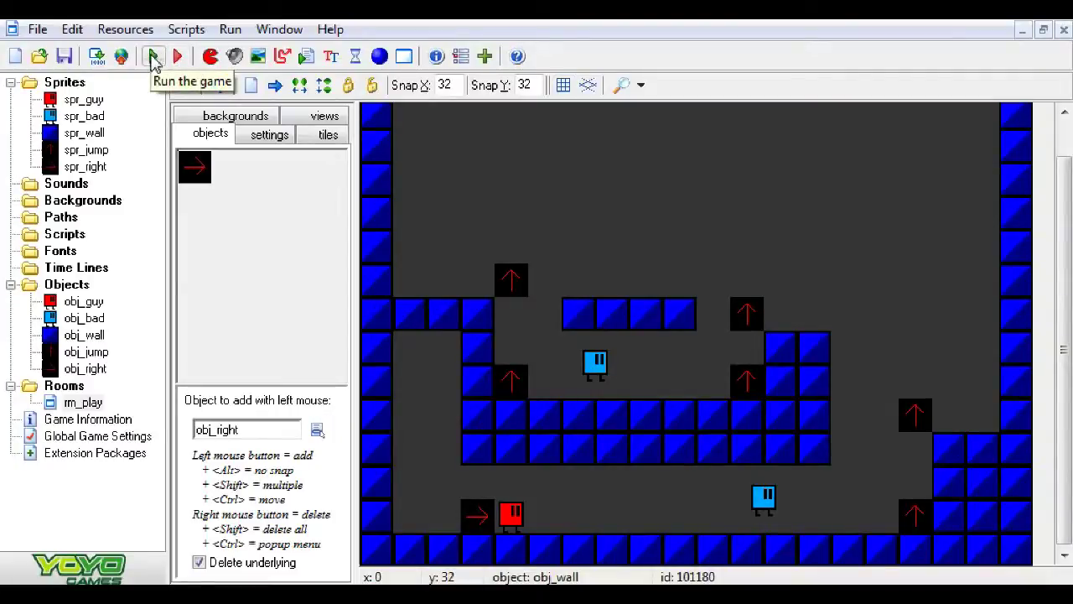
# Run the game to see how the enemies react to the obj_right marker
pyautogui.click(154, 56)
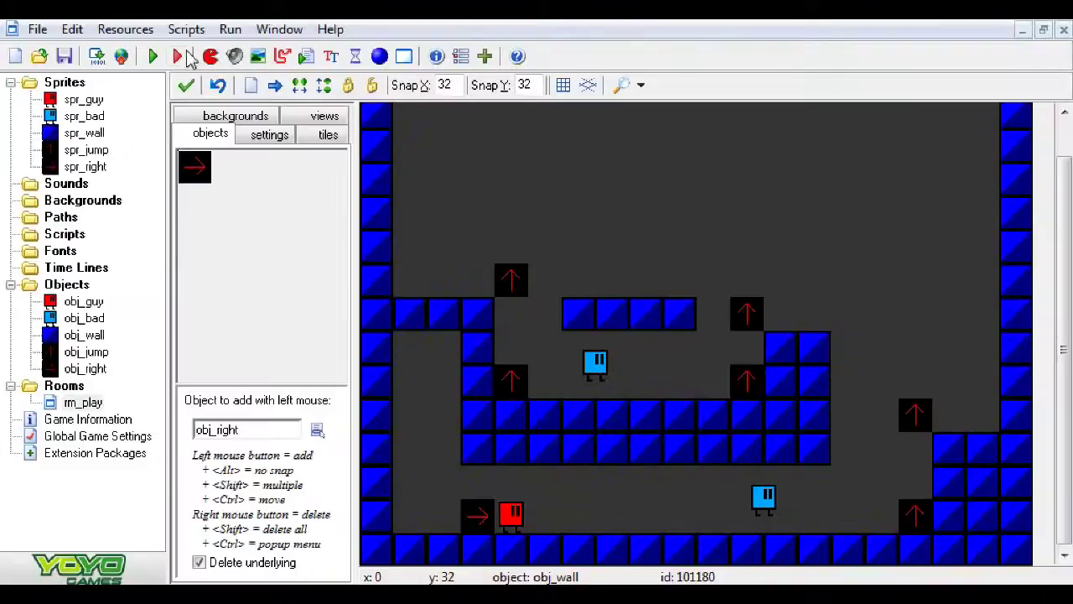
# Give obj_bad a collision event with obj_right that sets variable facing to 1
pyautogui.click(186, 84)
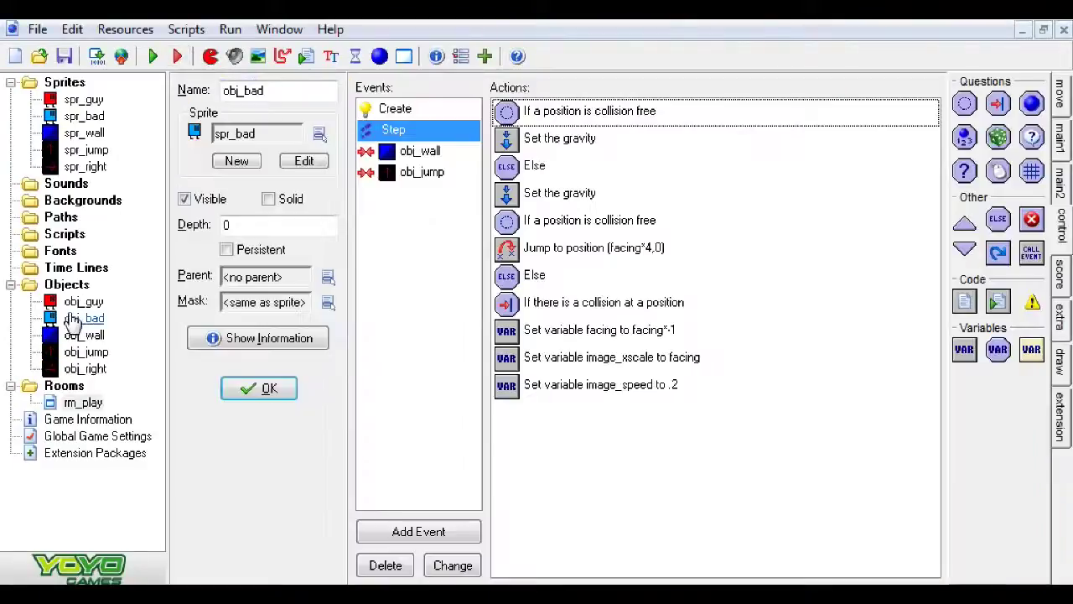
pyautogui.click(436, 534)
pyautogui.click(476, 351)
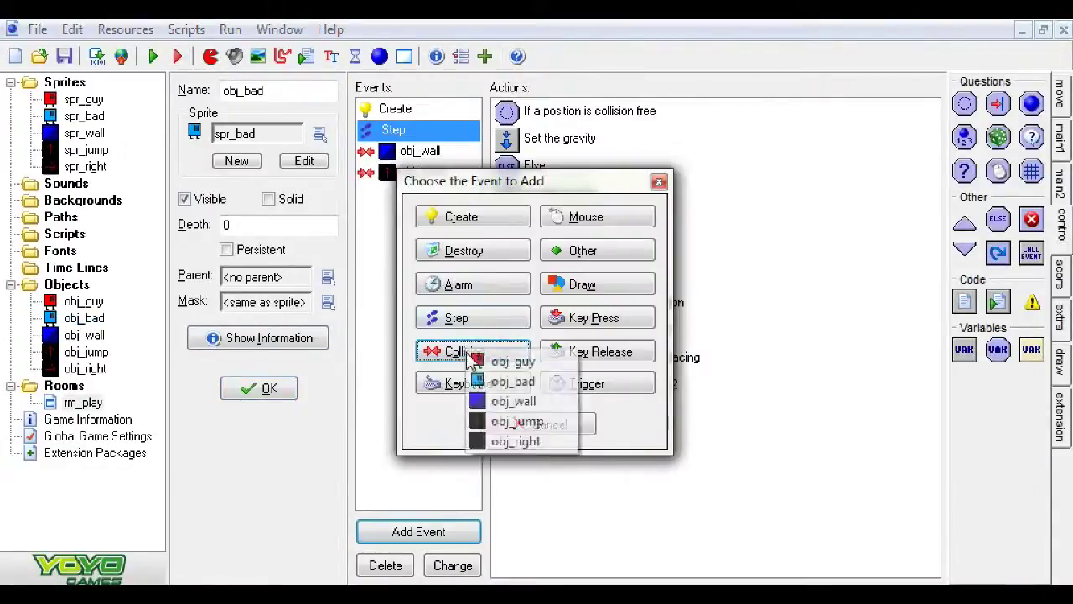
pyautogui.click(499, 443)
pyautogui.moveTo(964, 354); pyautogui.dragTo(595, 258)
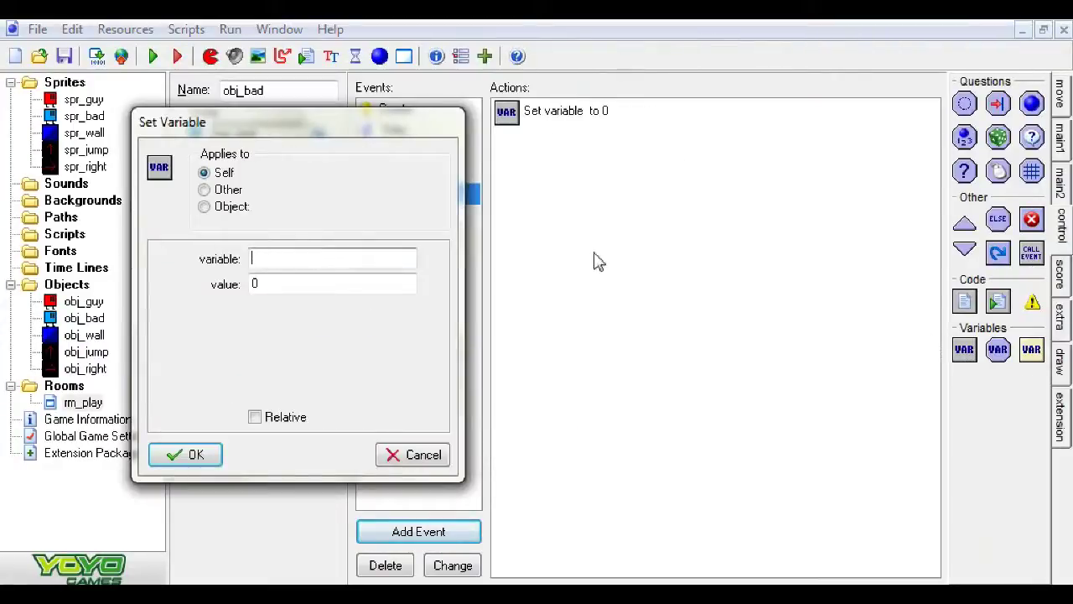
pyautogui.write('facing')
pyautogui.press('Tab')
pyautogui.write('1')
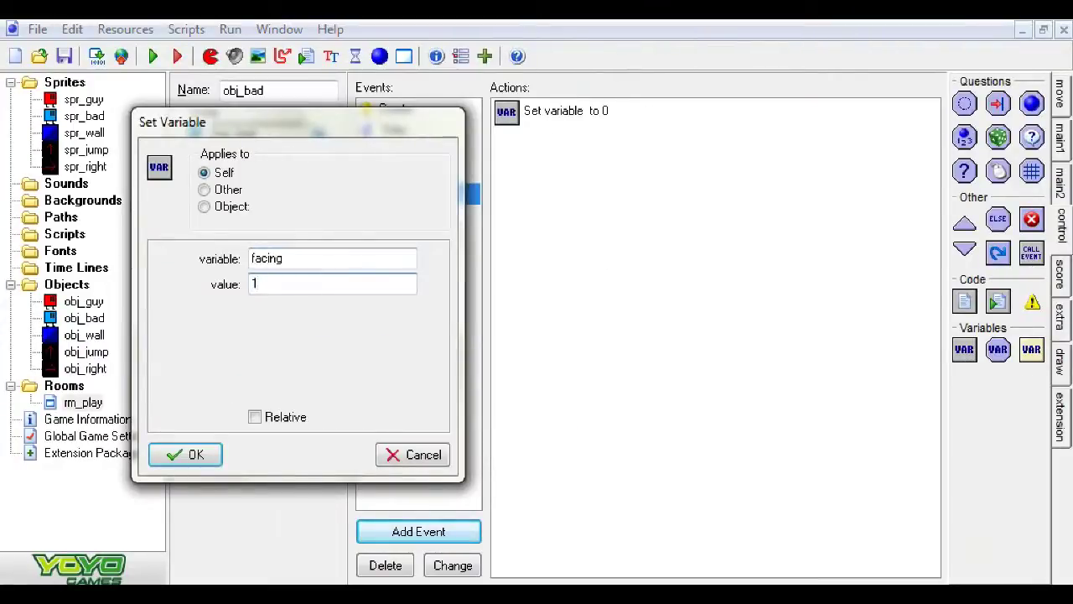
pyautogui.press('Return')
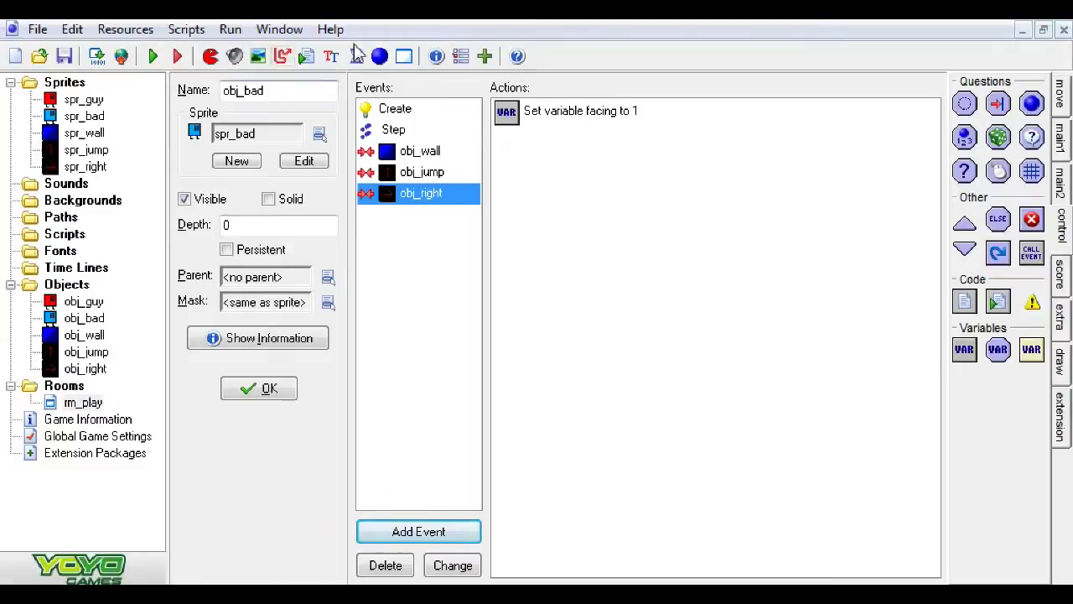
pyautogui.click(380, 56)
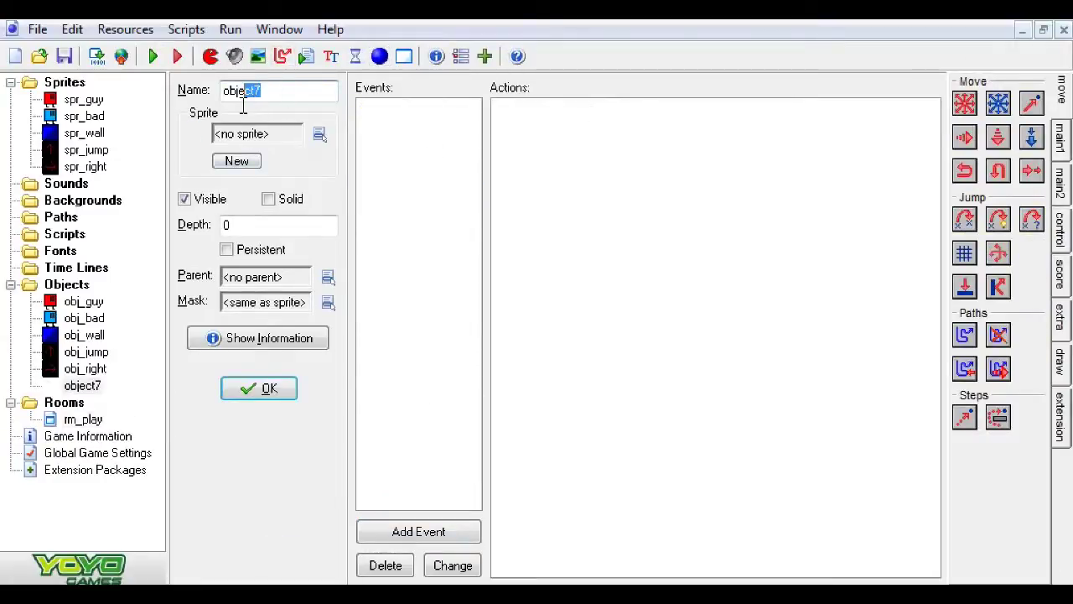
# Name the new object obj_left, then duplicate spr_right as a new sprite spr_left
pyautogui.write('_lef')
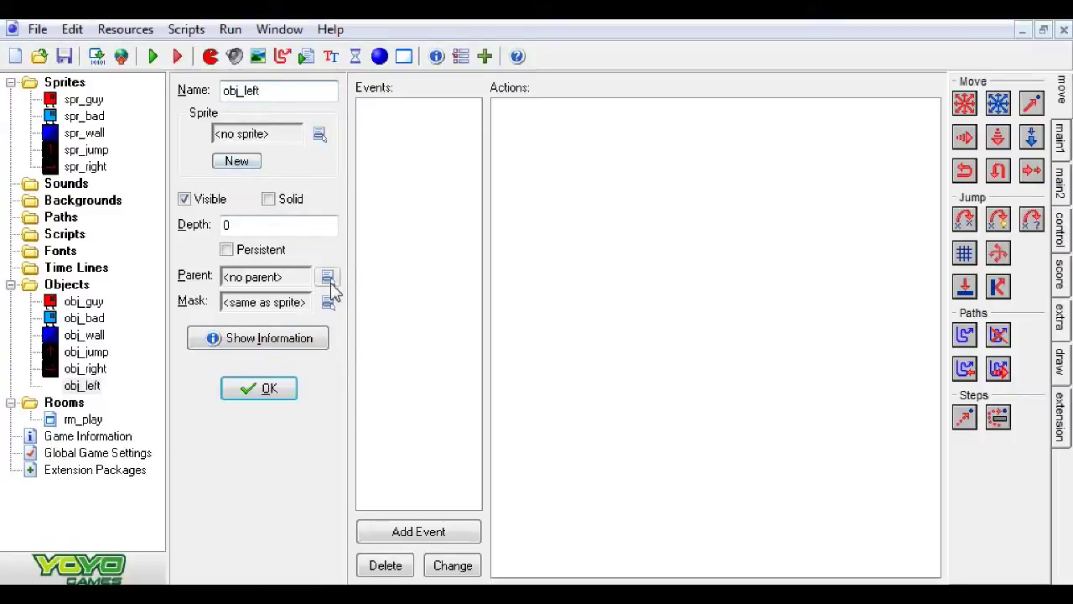
pyautogui.click(262, 390)
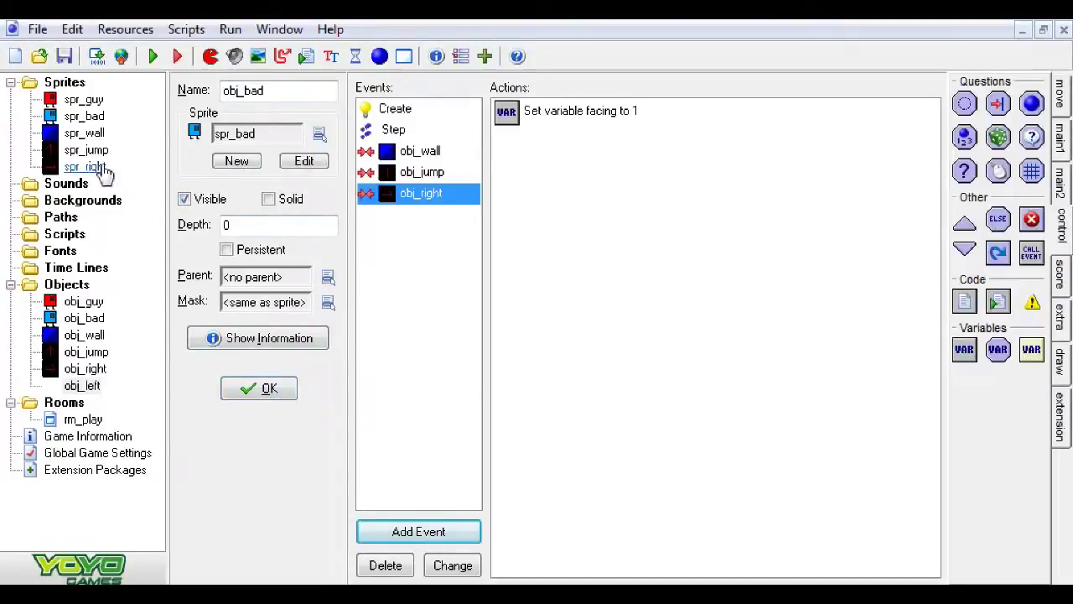
pyautogui.rightClick(67, 167)
pyautogui.click(94, 200)
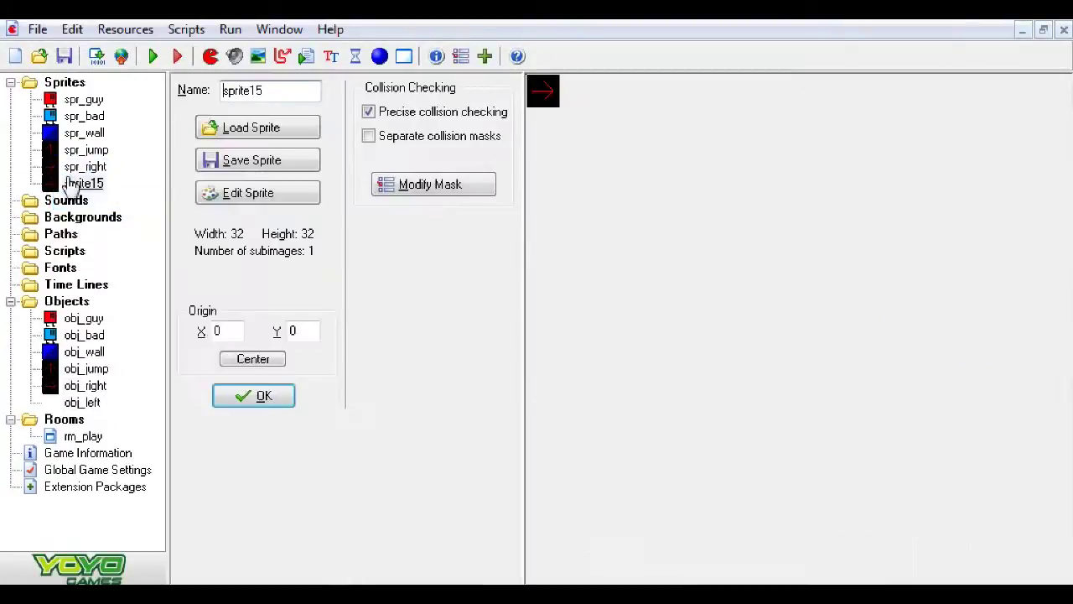
pyautogui.moveTo(276, 93); pyautogui.dragTo(237, 109)
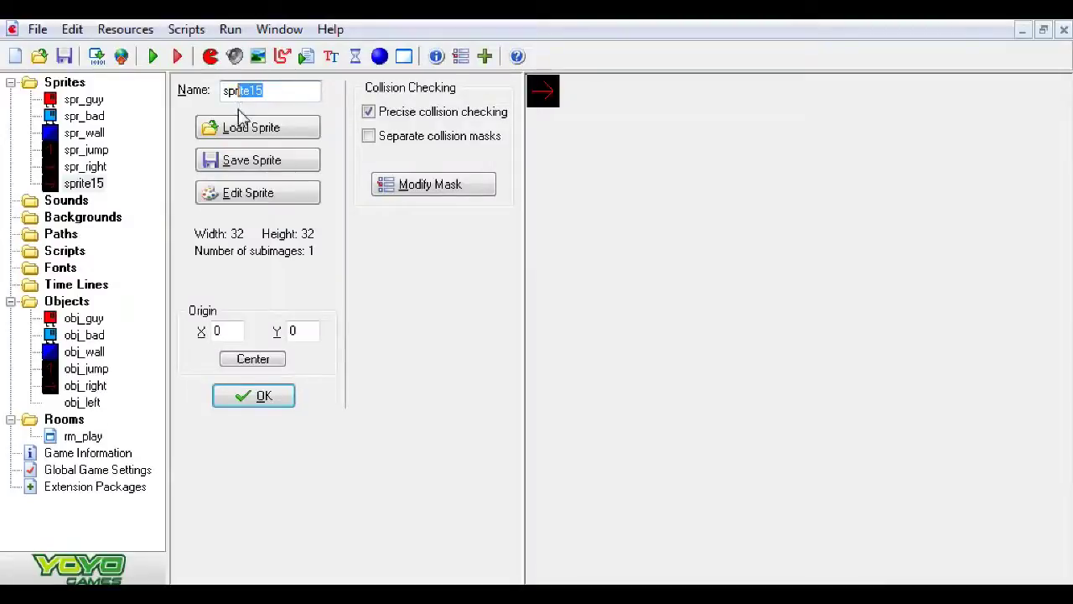
pyautogui.write('r_lef')
# Mirror the spr_left image horizontally so its arrow points left
pyautogui.click(280, 194)
pyautogui.click(292, 59)
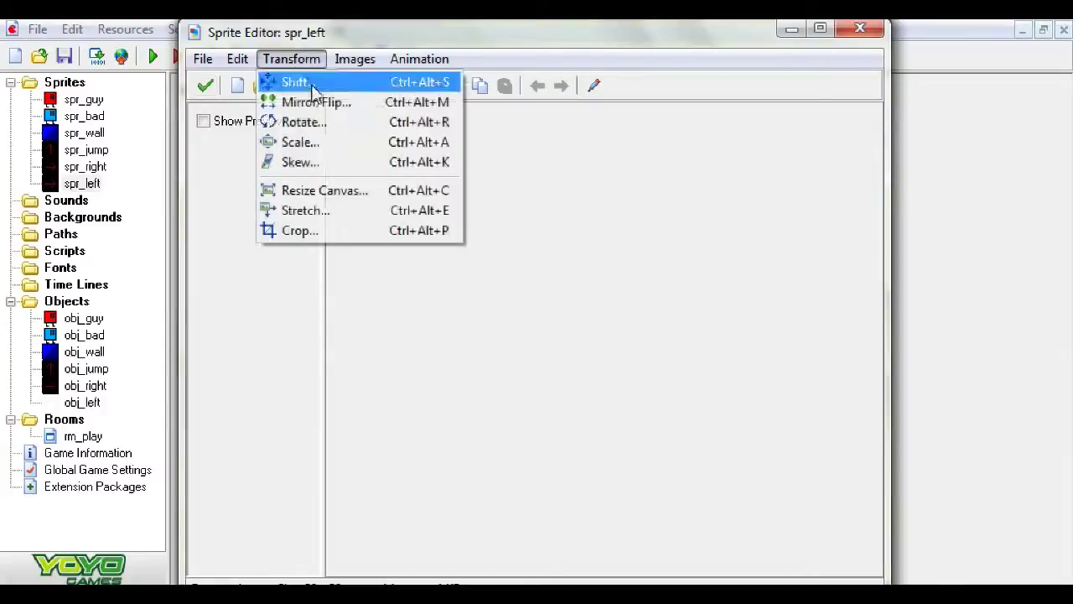
pyautogui.click(314, 102)
pyautogui.click(377, 449)
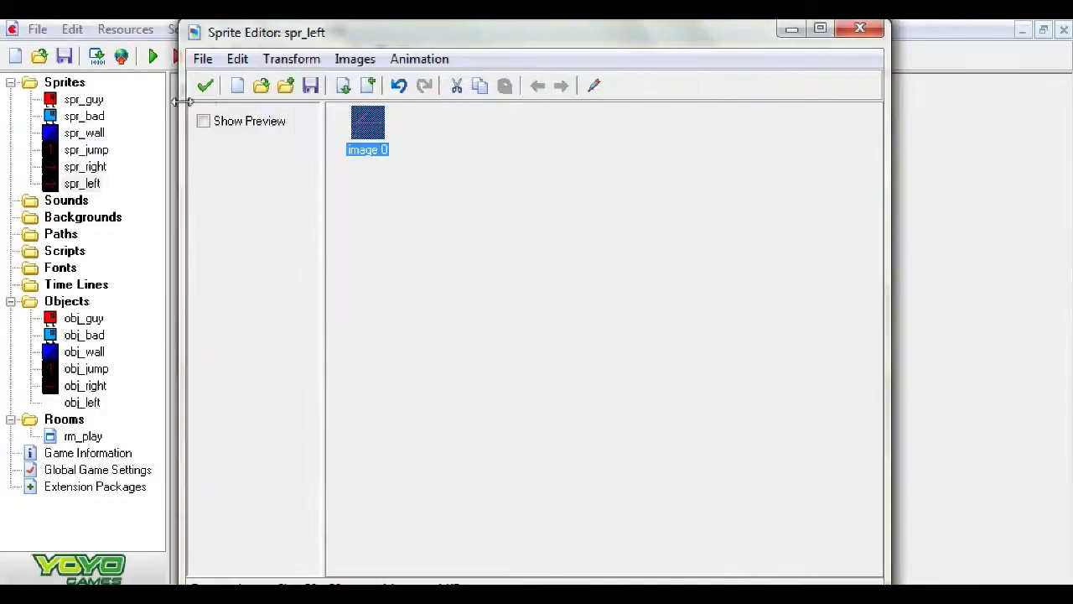
pyautogui.click(206, 87)
# Confirm spr_left and set it as obj_left's sprite
pyautogui.click(254, 395)
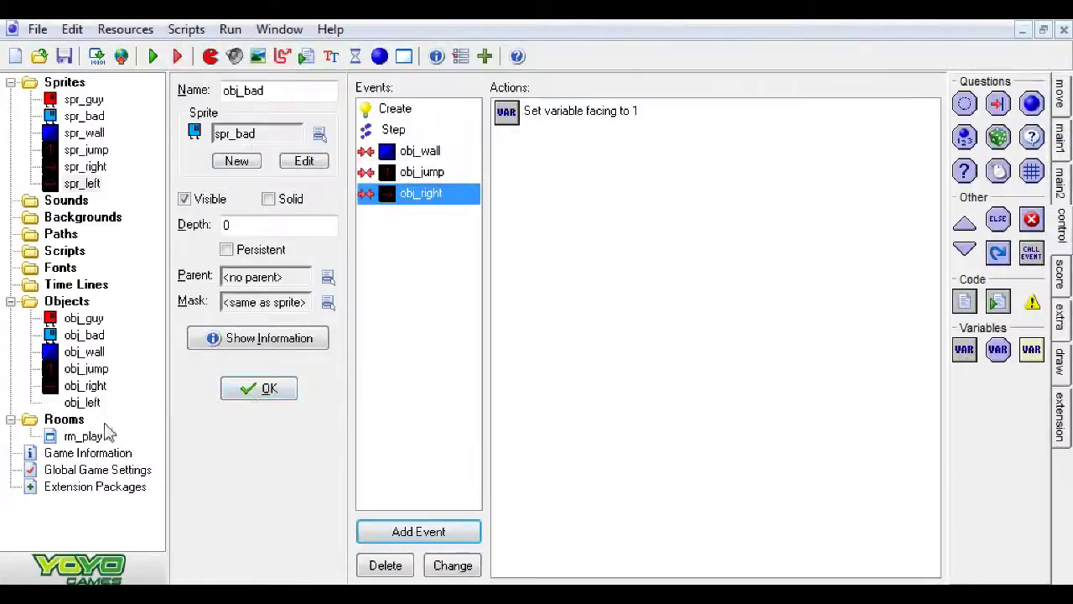
pyautogui.doubleClick(82, 402)
pyautogui.click(326, 139)
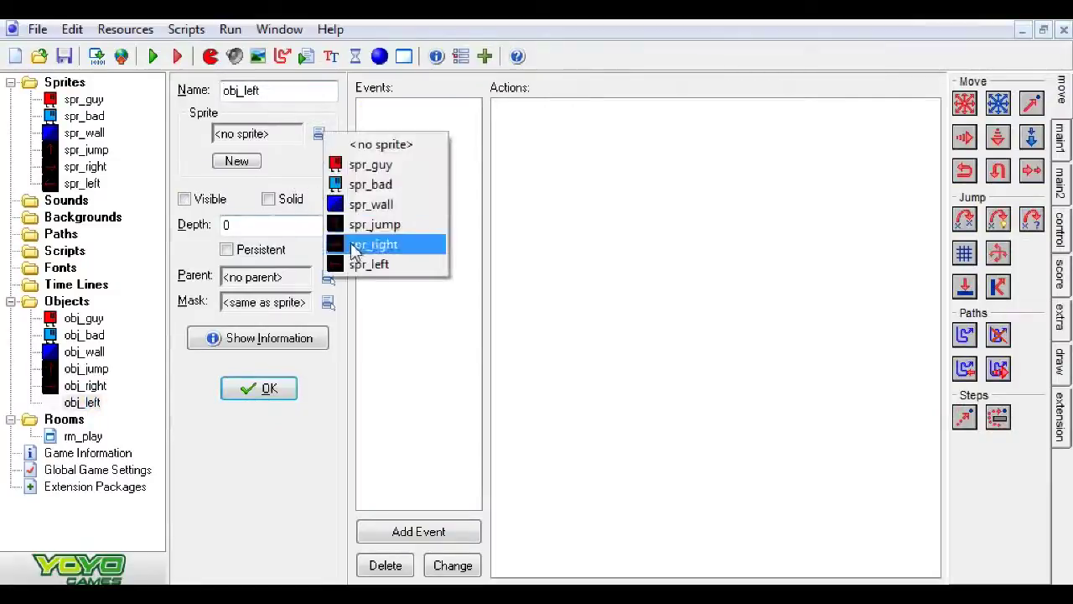
pyautogui.click(372, 263)
pyautogui.click(276, 388)
# Place an obj_left marker on rm_play's bottom floor right of the red player and close the room
pyautogui.doubleClick(74, 438)
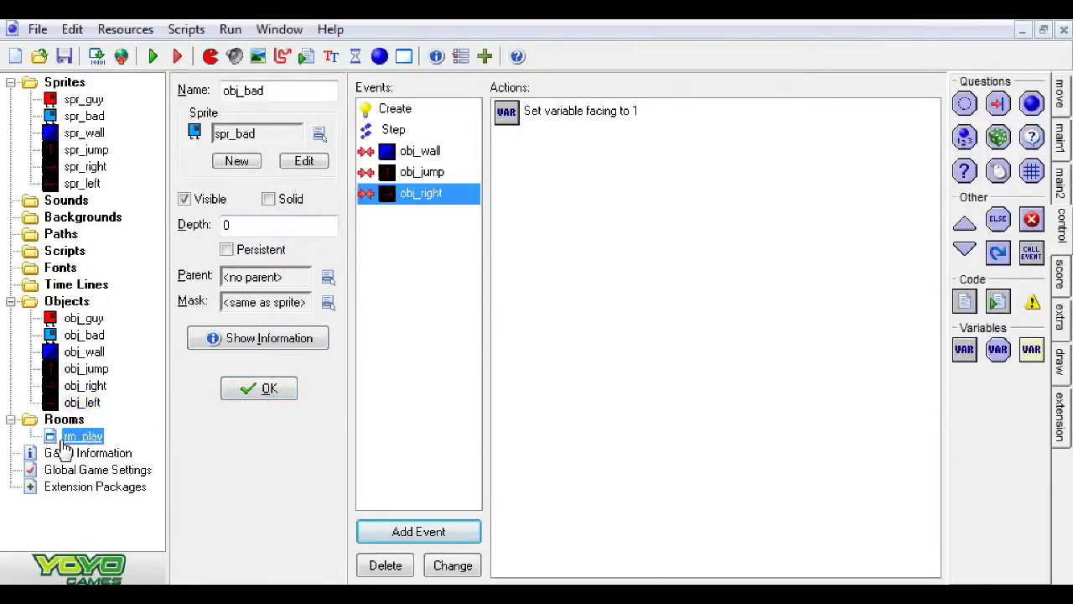
pyautogui.click(563, 87)
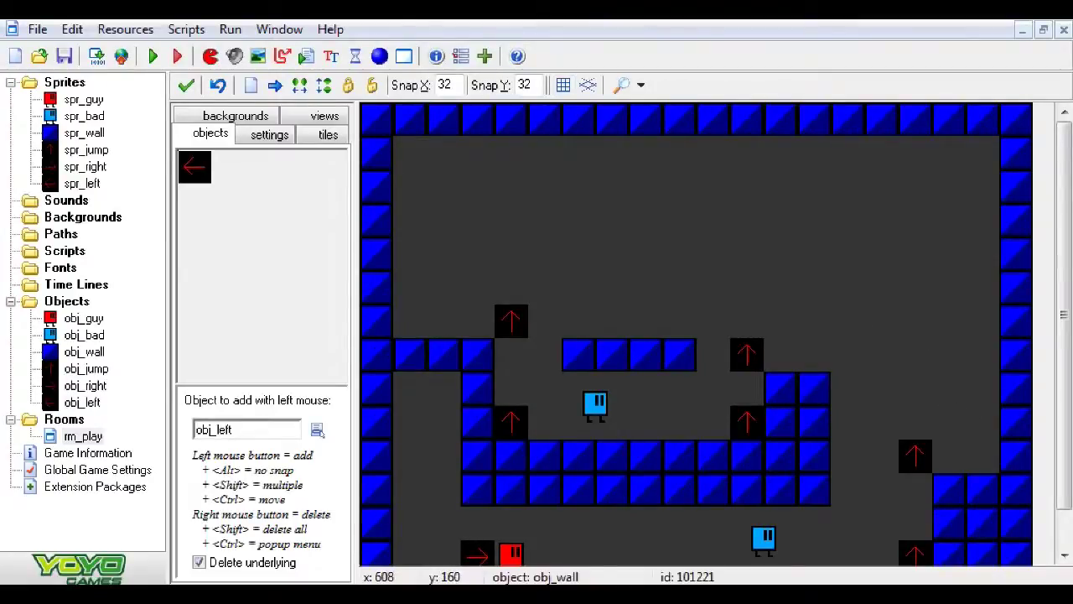
pyautogui.moveTo(1063, 335); pyautogui.dragTo(1063, 369)
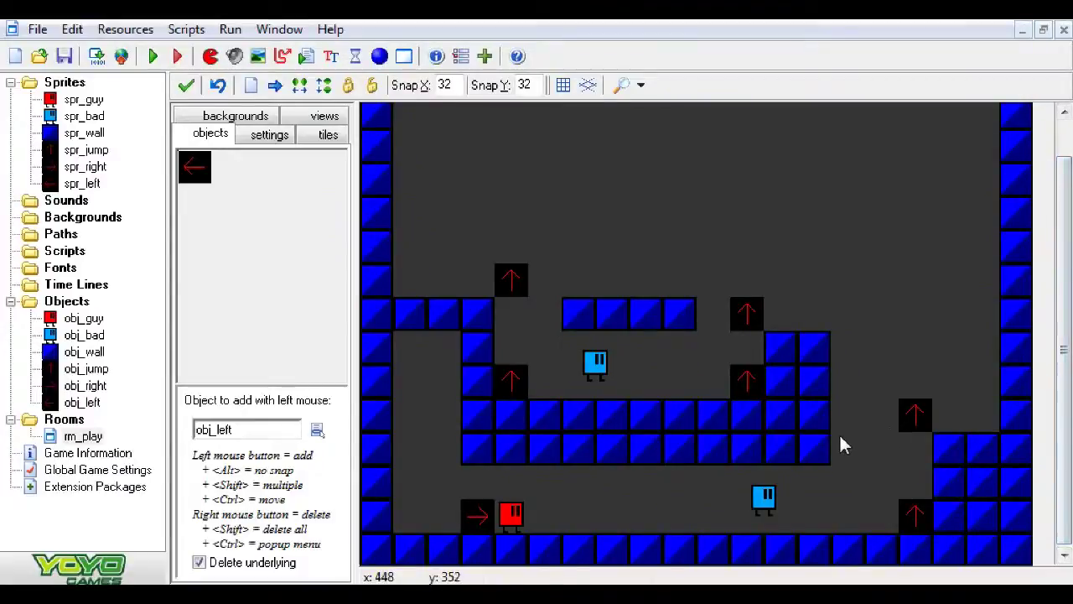
pyautogui.click(580, 525)
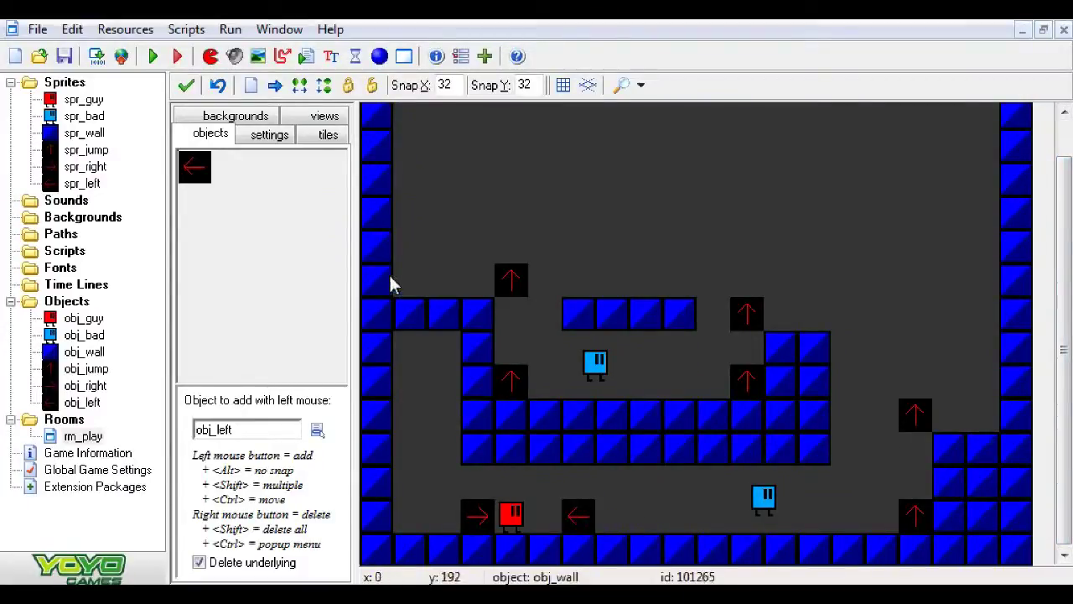
pyautogui.click(186, 87)
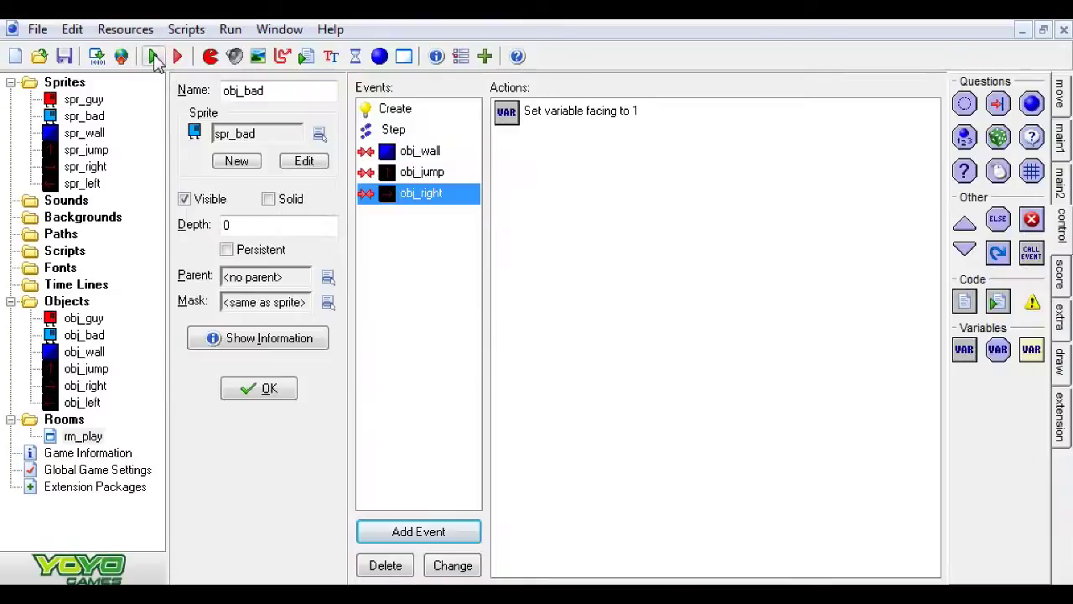
# Give obj_bad an obj_left collision event that sets facing to -1, then run the game
pyautogui.click(558, 113)
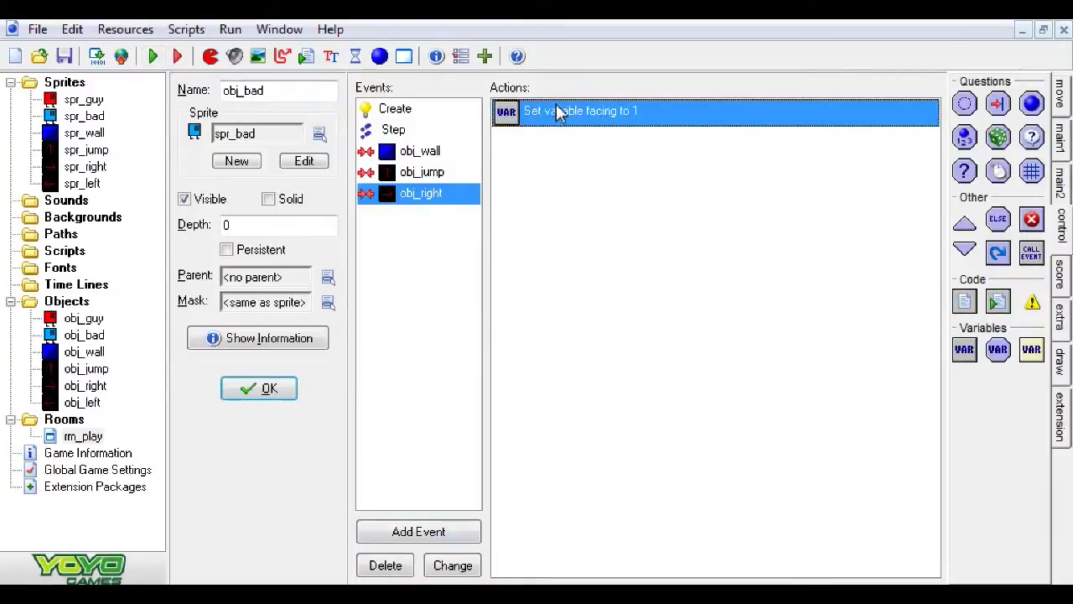
pyautogui.click(418, 526)
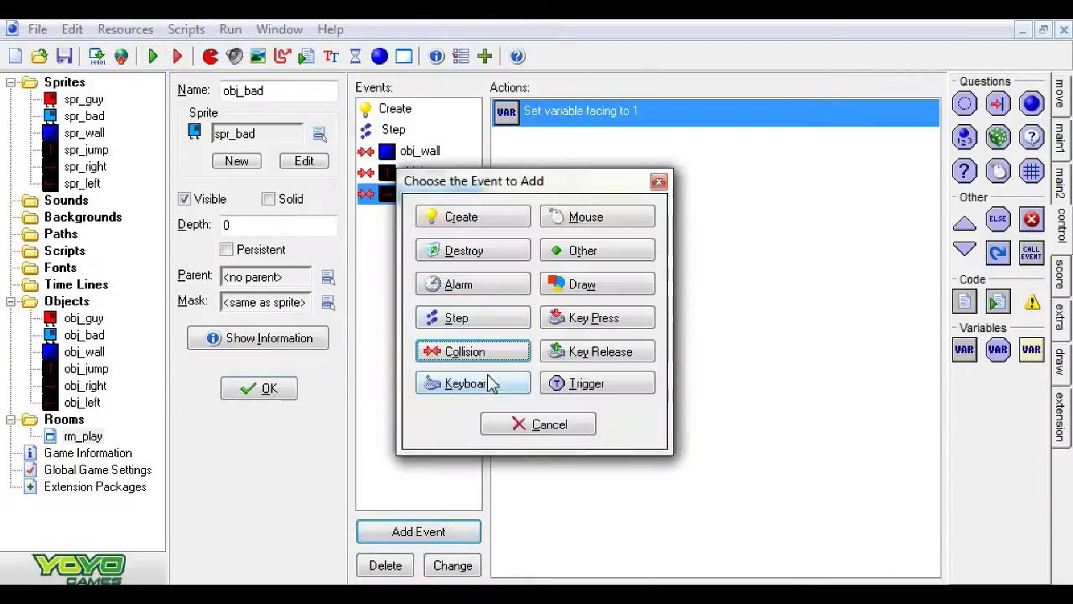
pyautogui.click(494, 352)
pyautogui.click(554, 463)
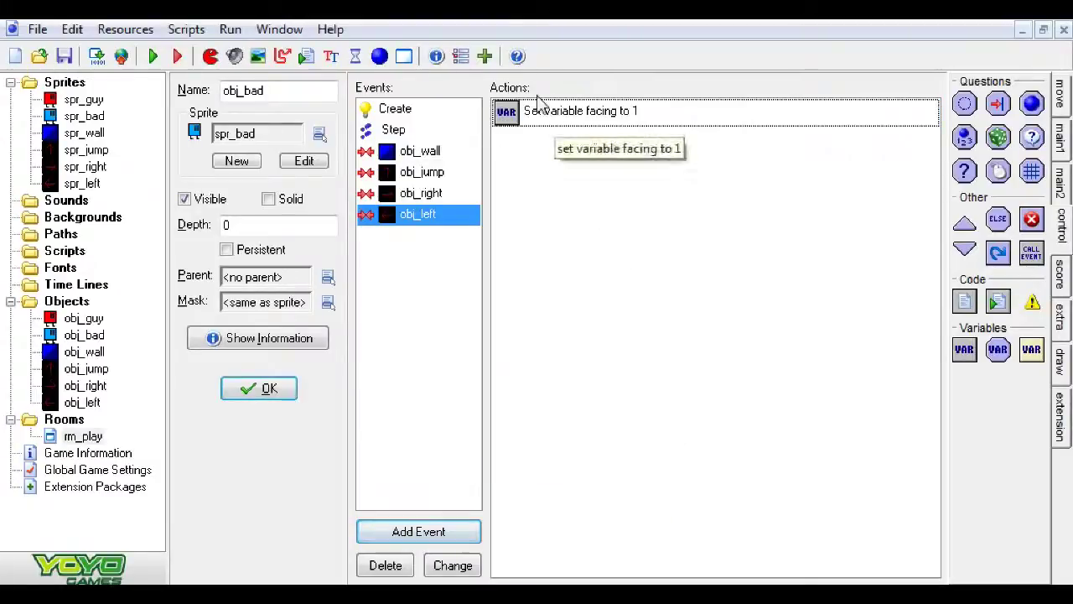
pyautogui.doubleClick(532, 114)
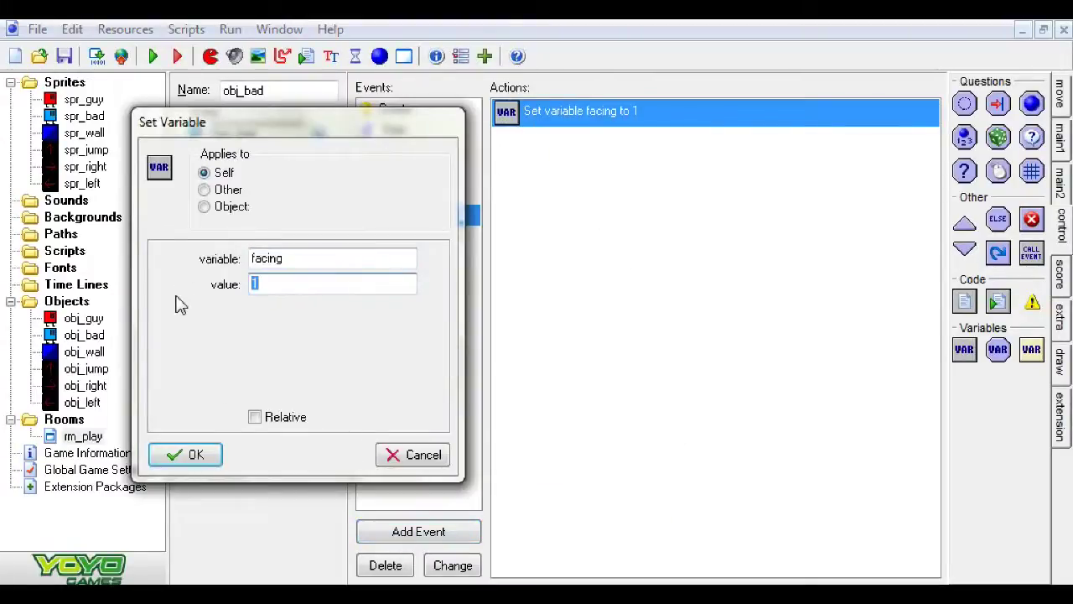
pyautogui.click(186, 457)
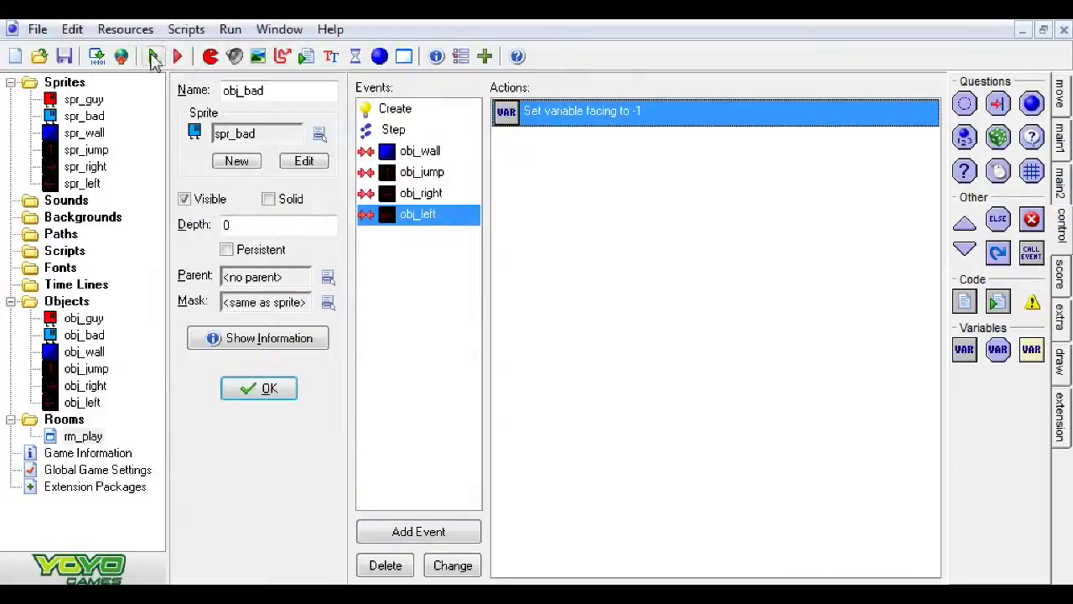
pyautogui.click(154, 57)
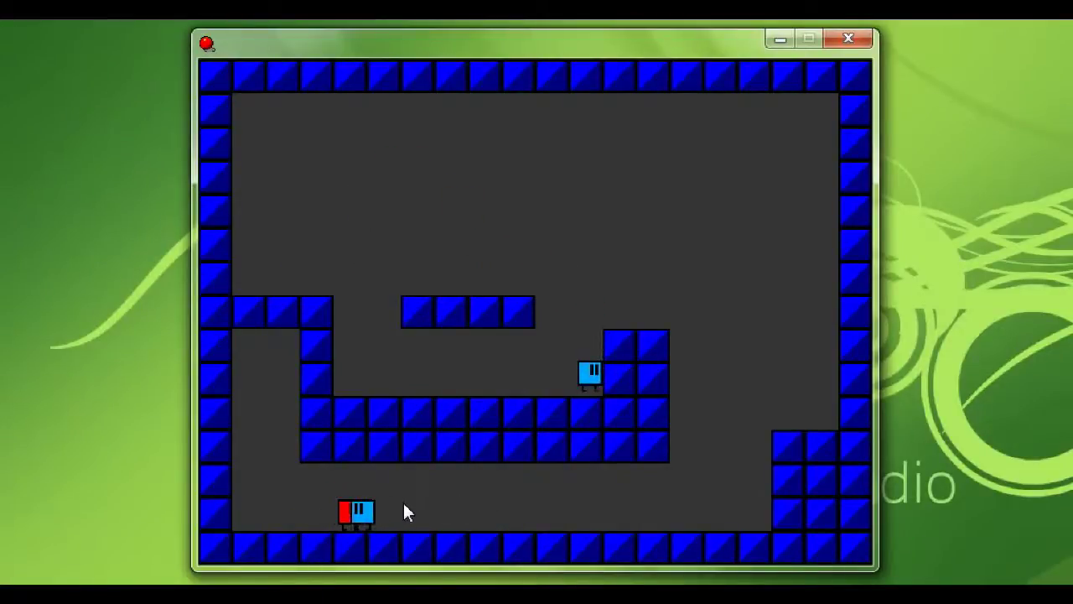
pyautogui.press('Right')
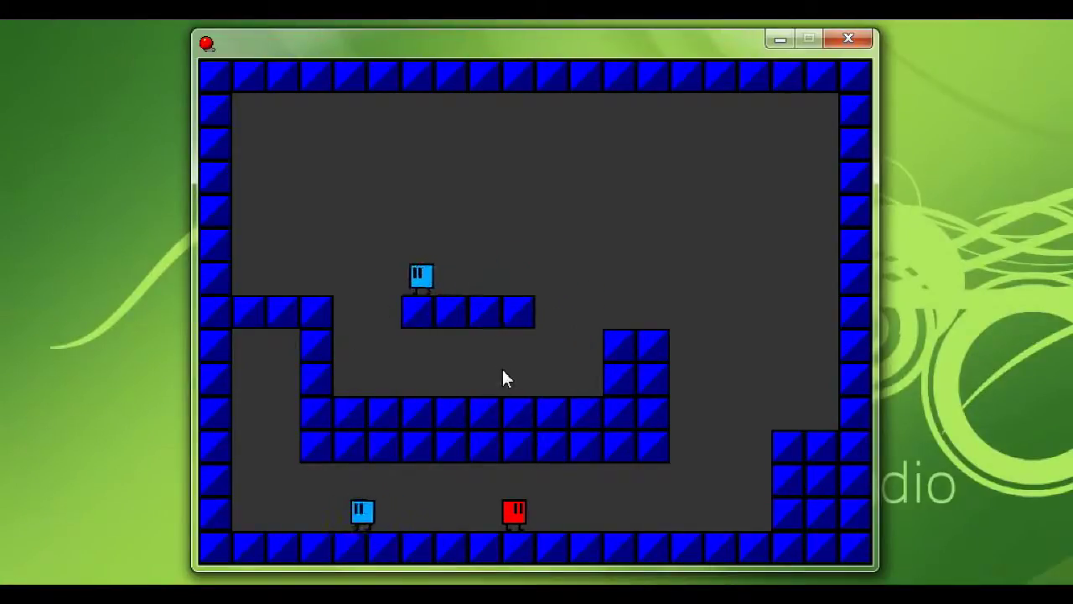
# In rm_play with the grid hidden, paint a row of obj_wall blocks in the upper right
pyautogui.press('Escape')
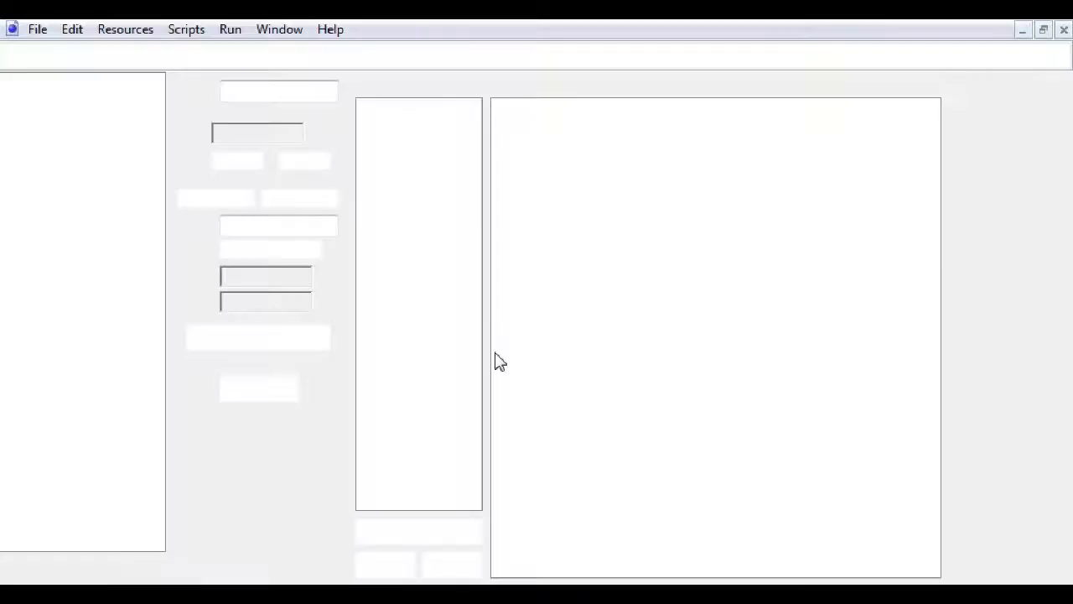
pyautogui.doubleClick(84, 436)
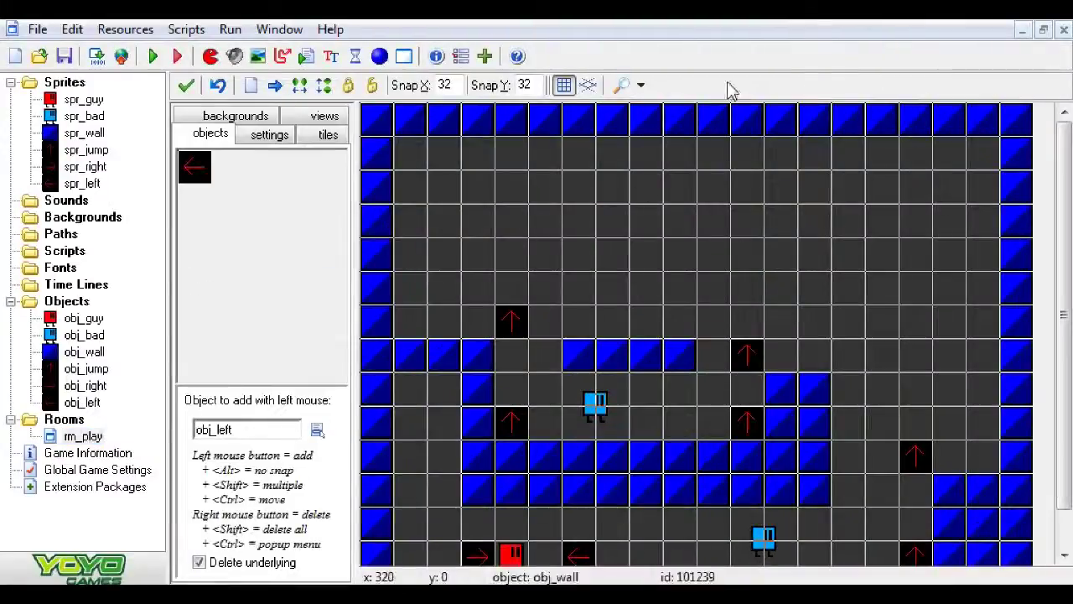
pyautogui.click(561, 89)
pyautogui.click(283, 343)
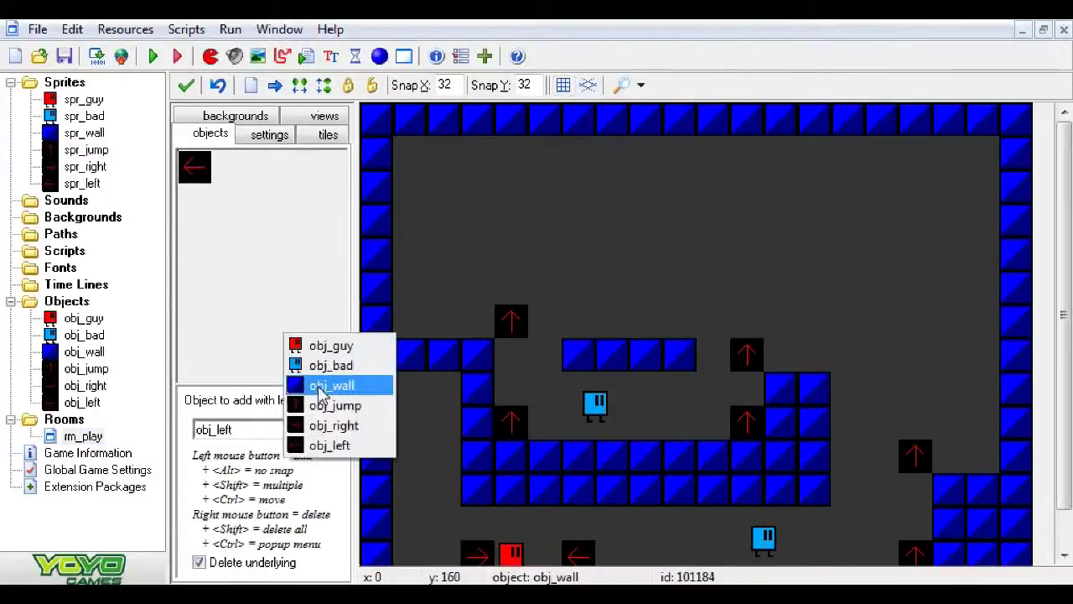
pyautogui.click(318, 385)
pyautogui.moveTo(988, 240)
pyautogui.keyDown('shift'); pyautogui.mouseDown()
pyautogui.moveTo(900, 227)
pyautogui.moveTo(829, 233)
pyautogui.mouseUp(); pyautogui.keyUp('shift')
# Put an obj_bad enemy on the new ledge and an obj_right marker at its left end
pyautogui.click(302, 291)
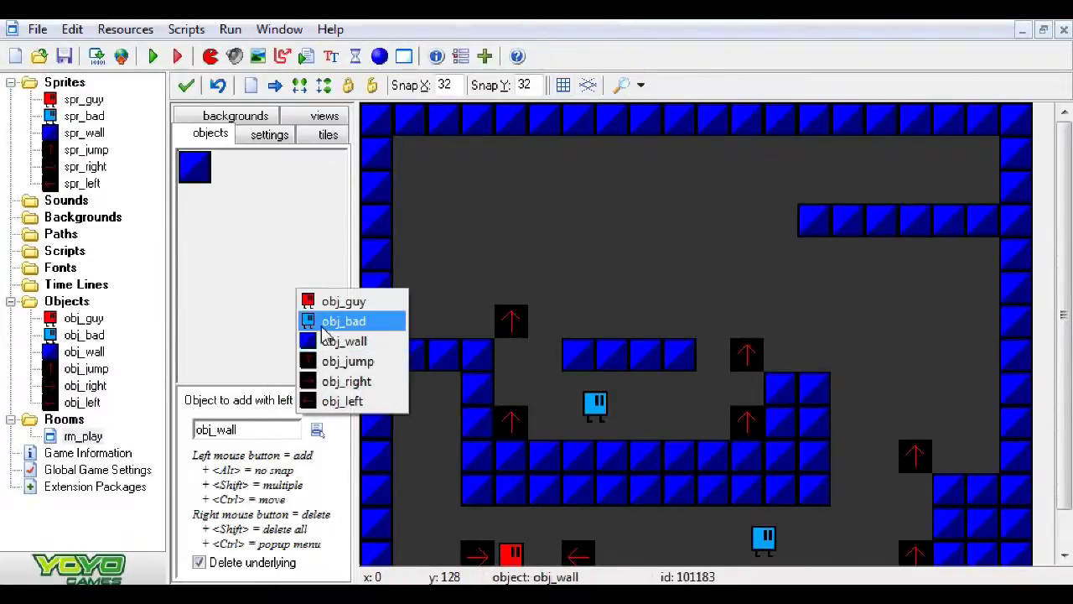
pyautogui.click(326, 323)
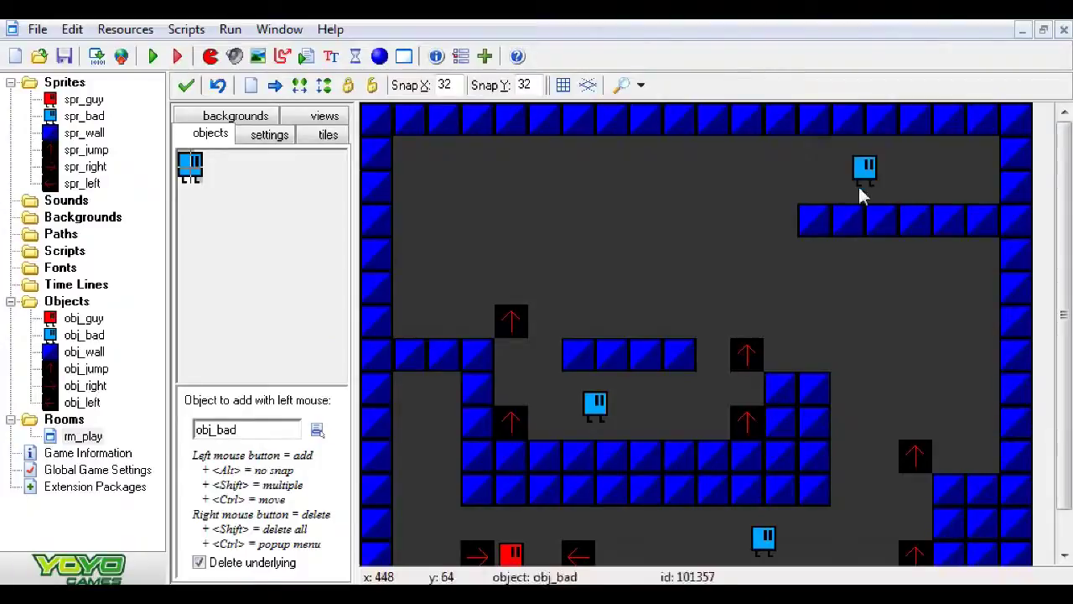
pyautogui.click(188, 245)
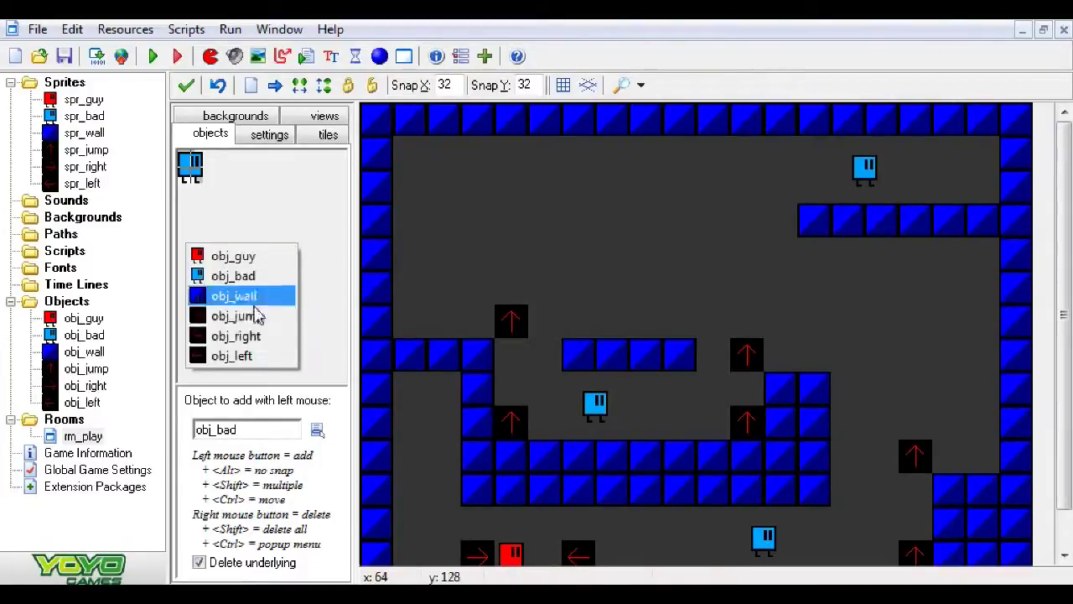
pyautogui.click(238, 338)
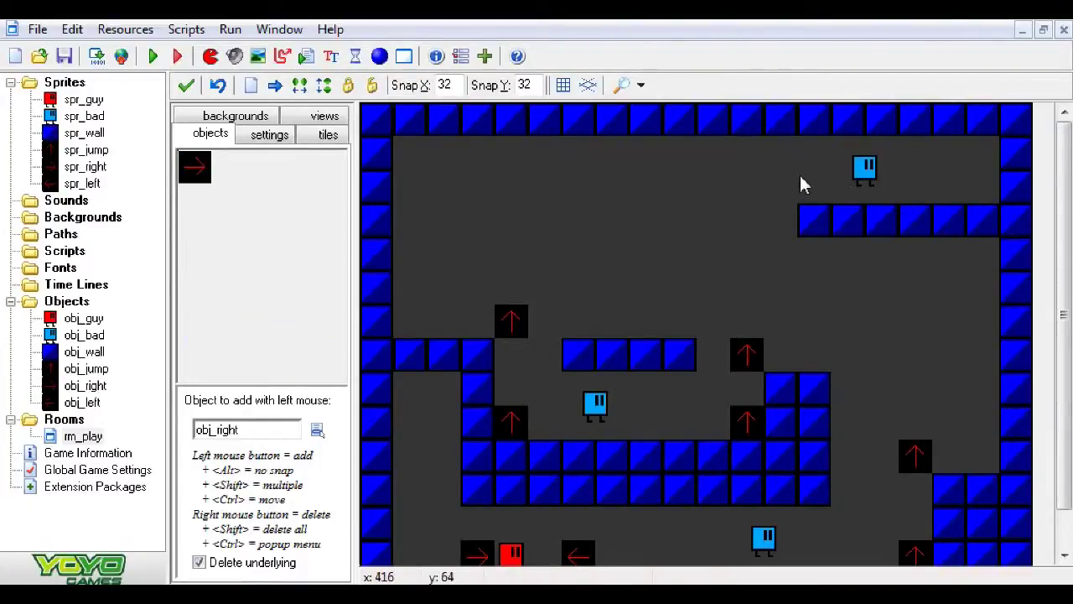
pyautogui.click(777, 188)
# Delete the obj_left arrow marker beside the player on the floor
pyautogui.scroll(-1, 1066, 228)
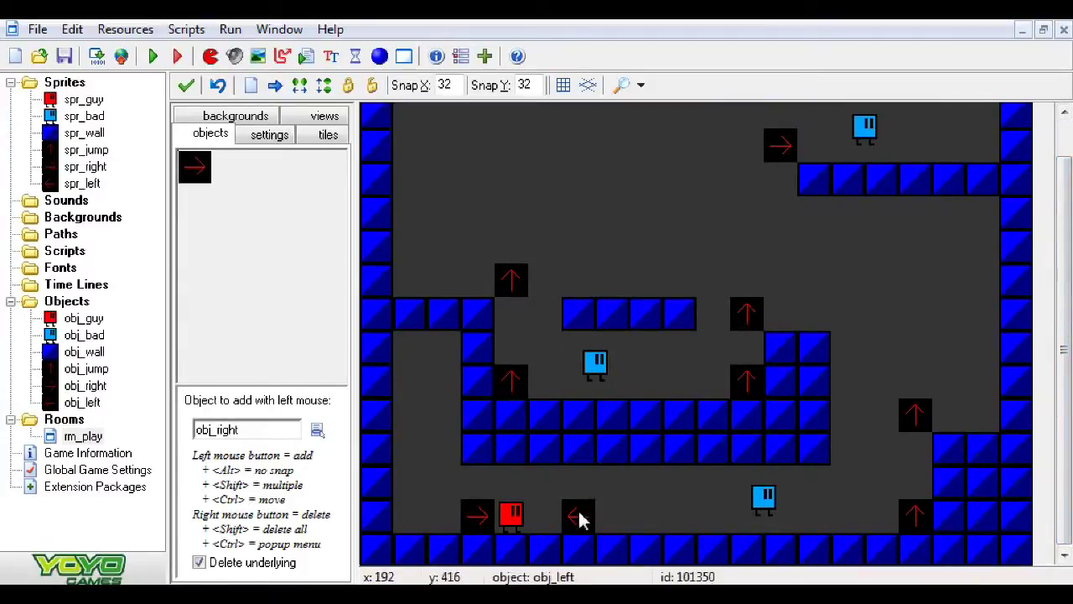
pyautogui.rightClick(476, 518)
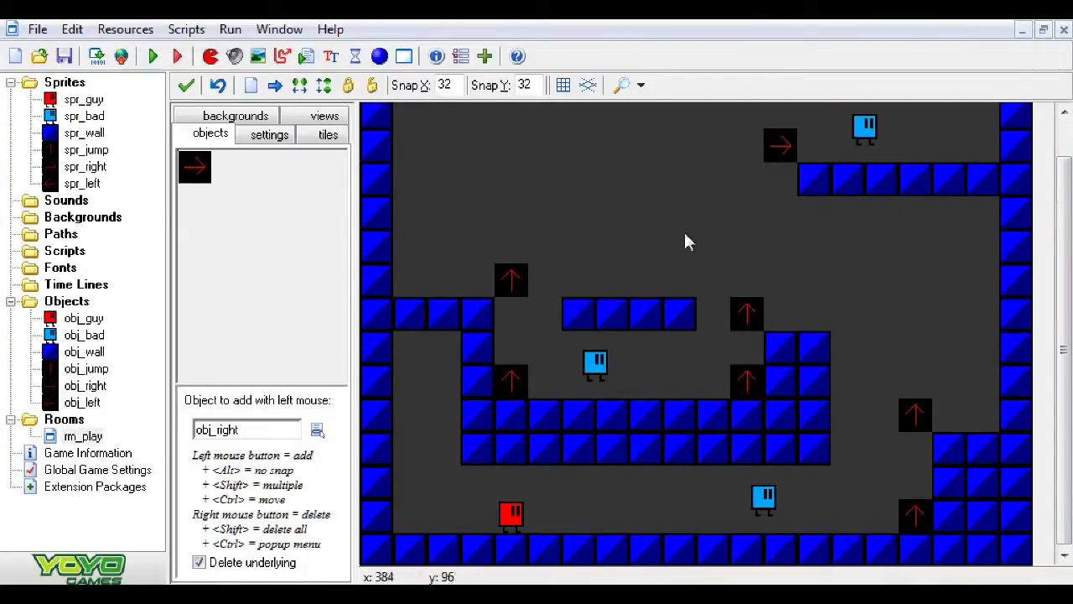
pyautogui.click(264, 254)
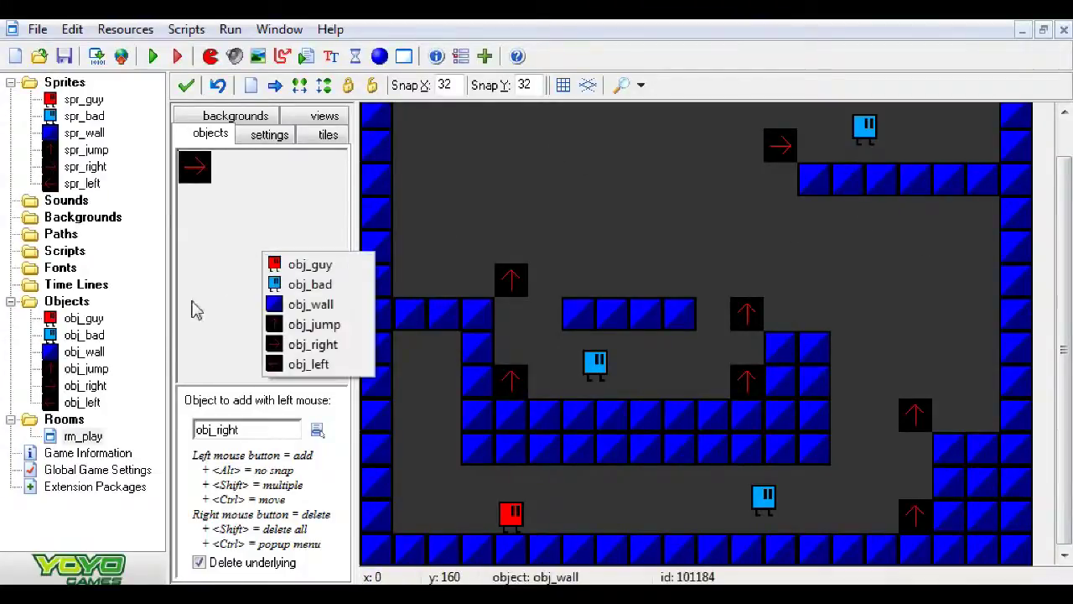
pyautogui.click(173, 352)
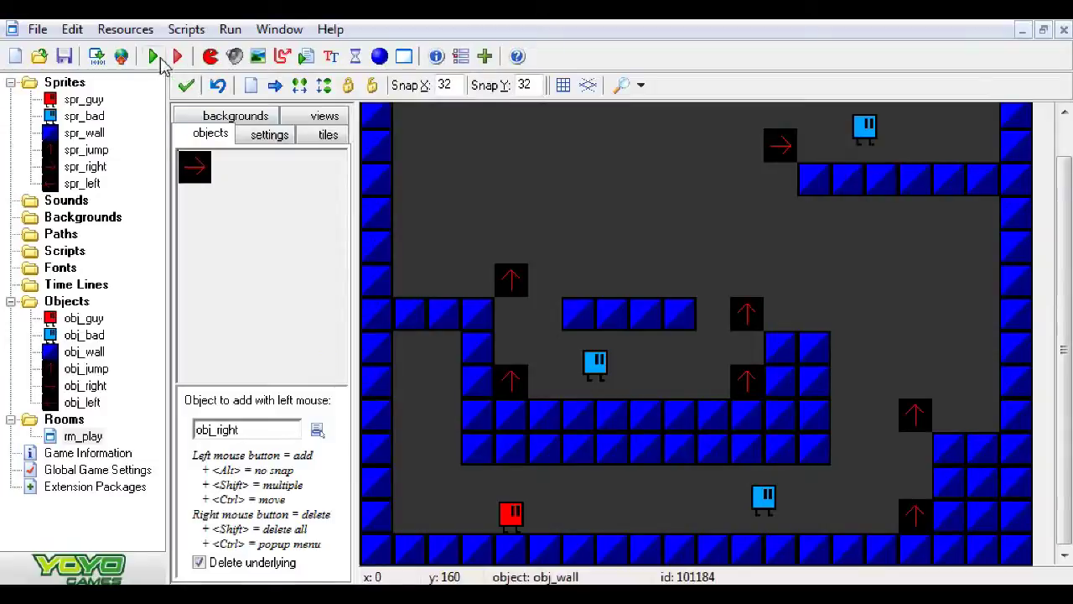
pyautogui.click(155, 58)
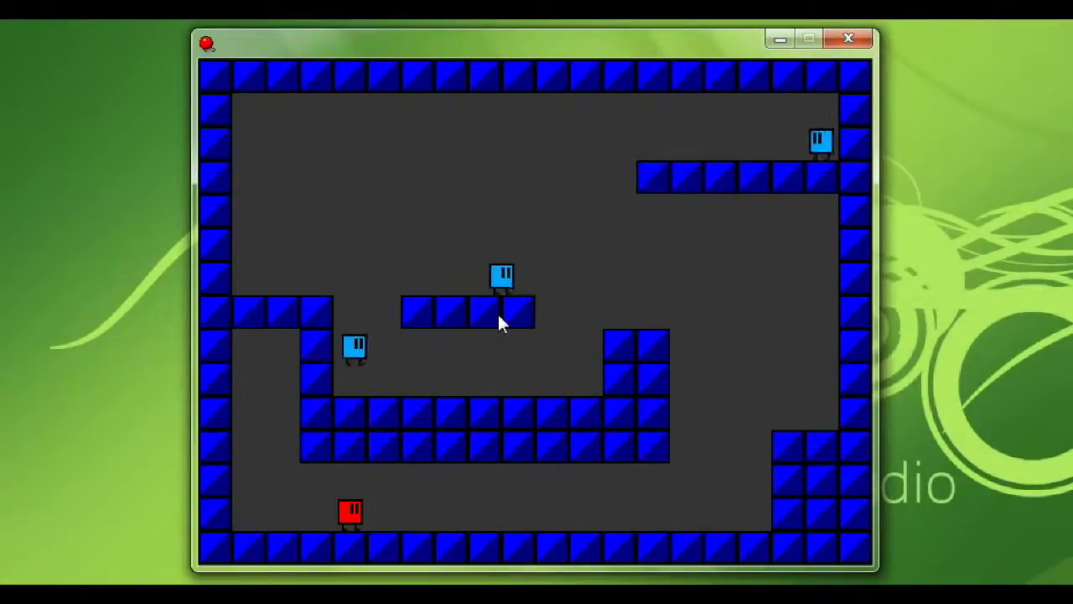
pyautogui.press('Escape')
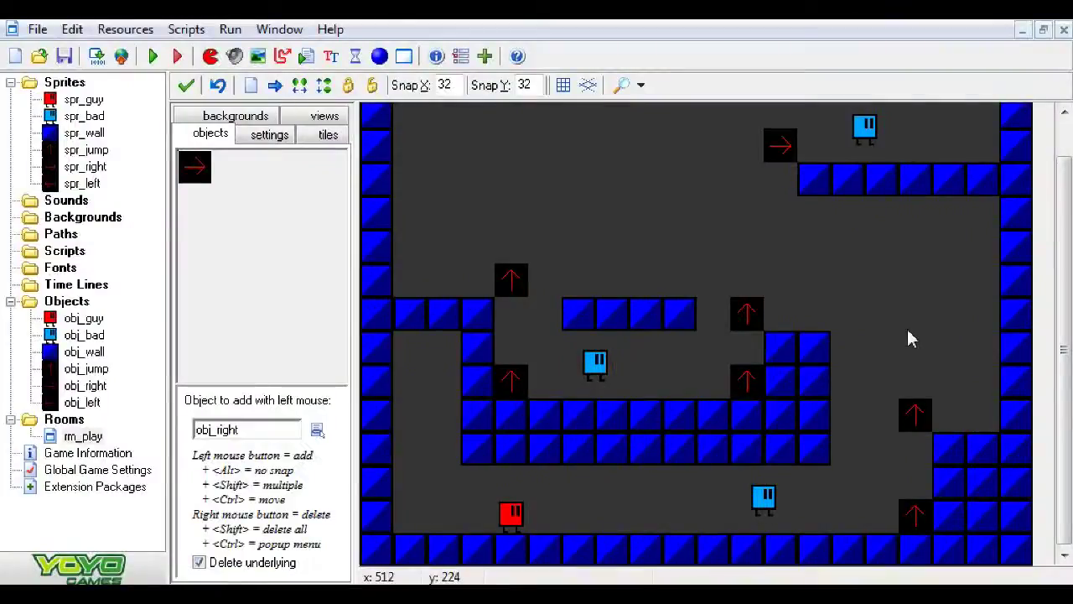